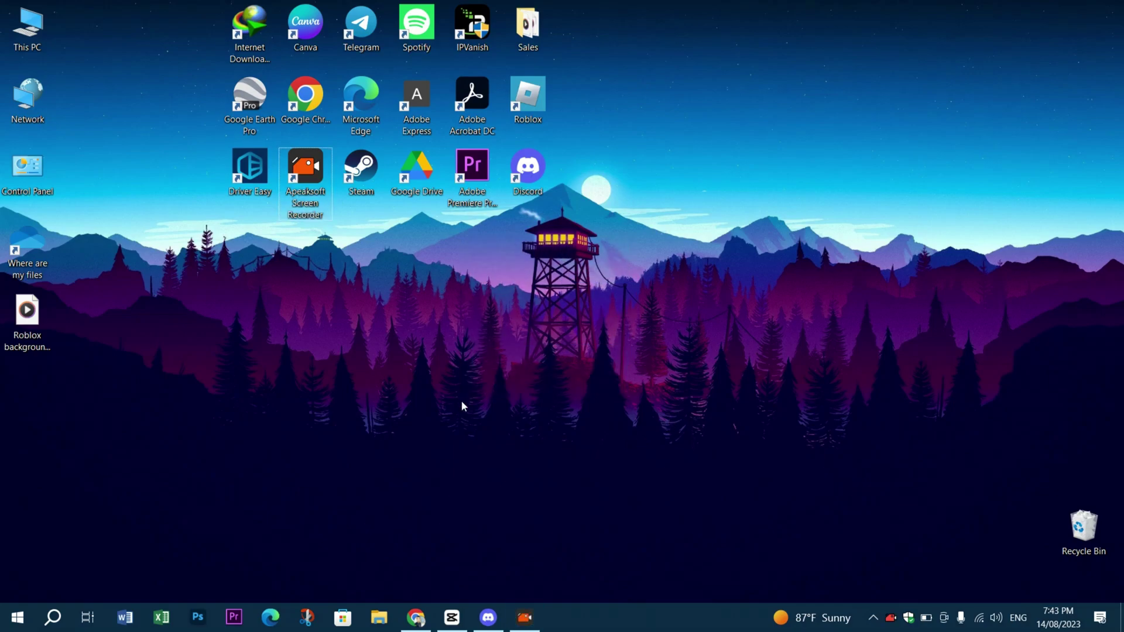
- Refresh the Windows desktop from its right-click menu
left_click_drag(783, 235, 529, 340)
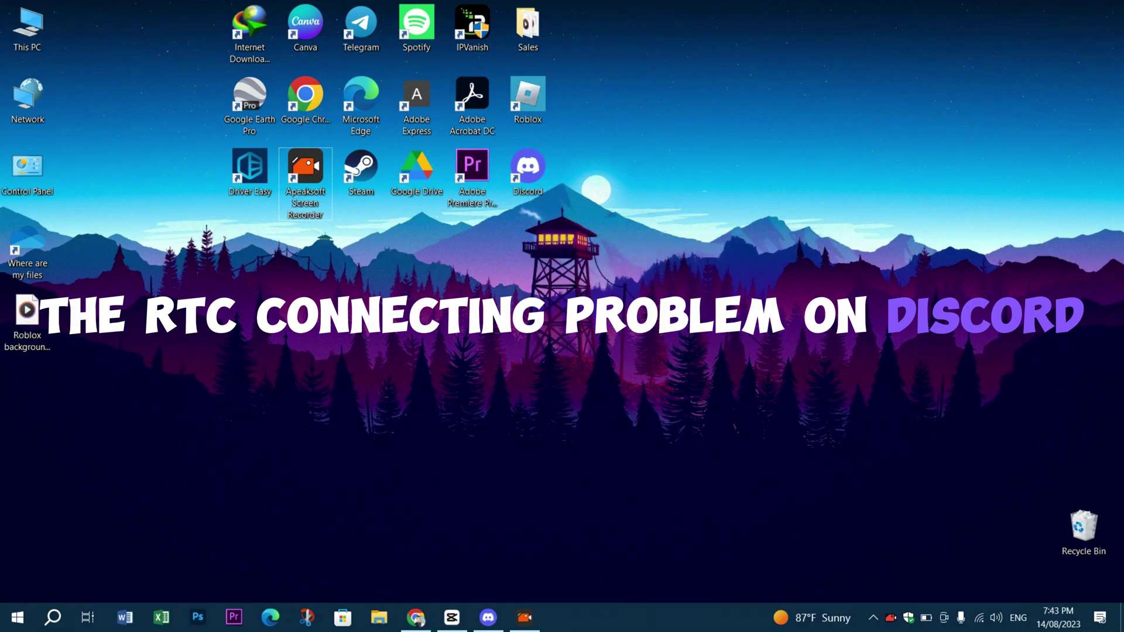
right_click(530, 339)
left_click(509, 346)
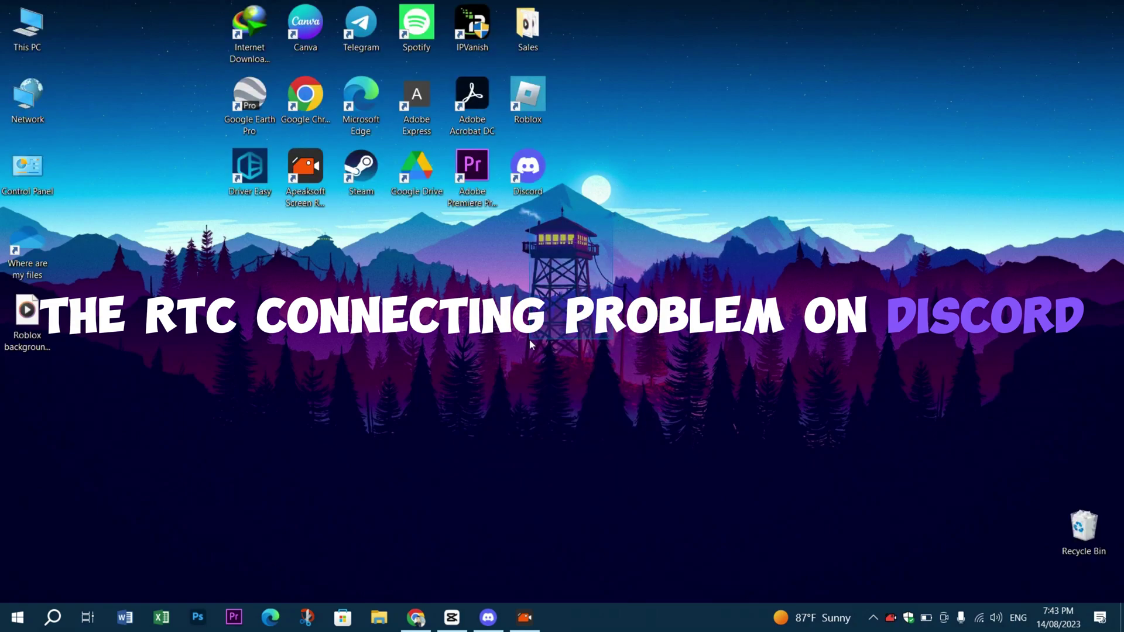
left_click_drag(531, 344, 580, 435)
left_click_drag(676, 409, 445, 412)
- Minimize the Discord window, then choose Quit Discord from its system tray icon
left_click(488, 618)
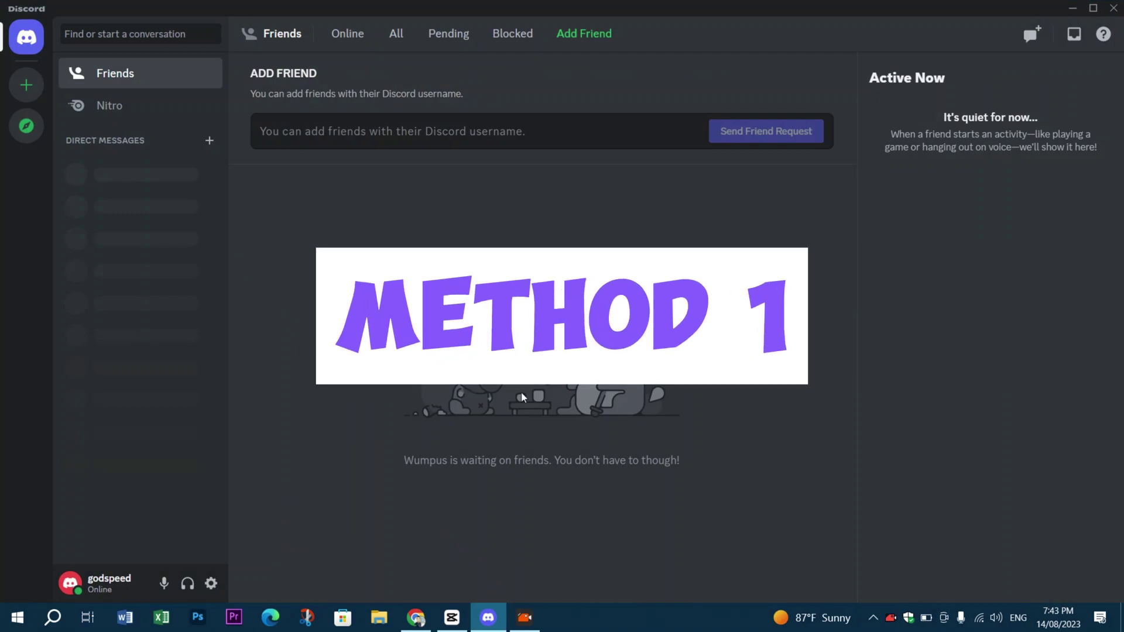
left_click(1074, 8)
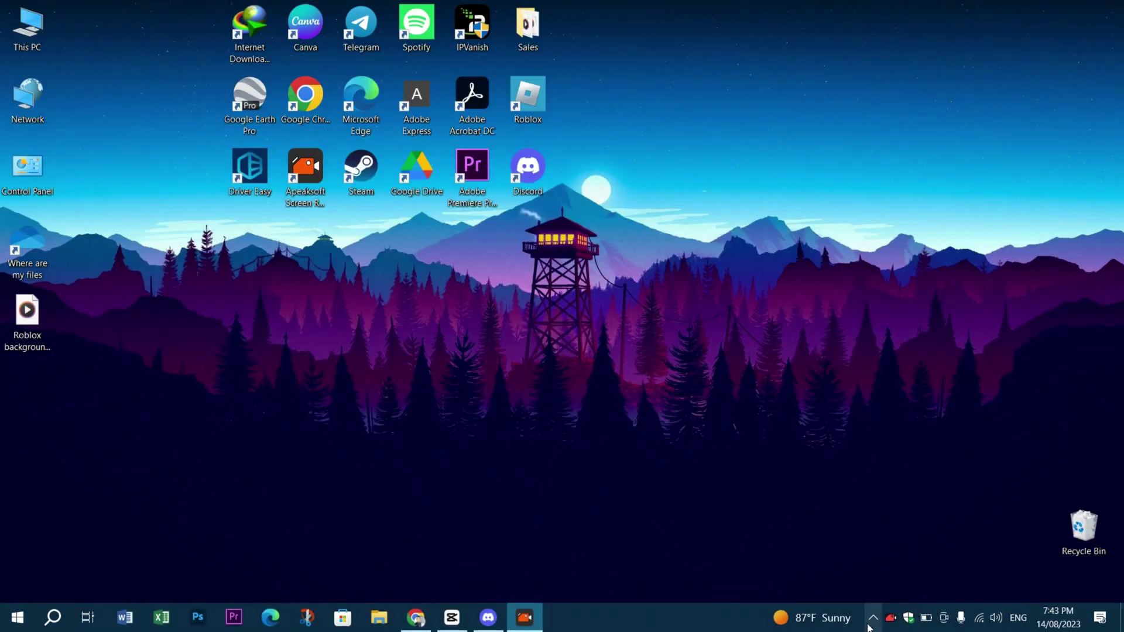
left_click(890, 617)
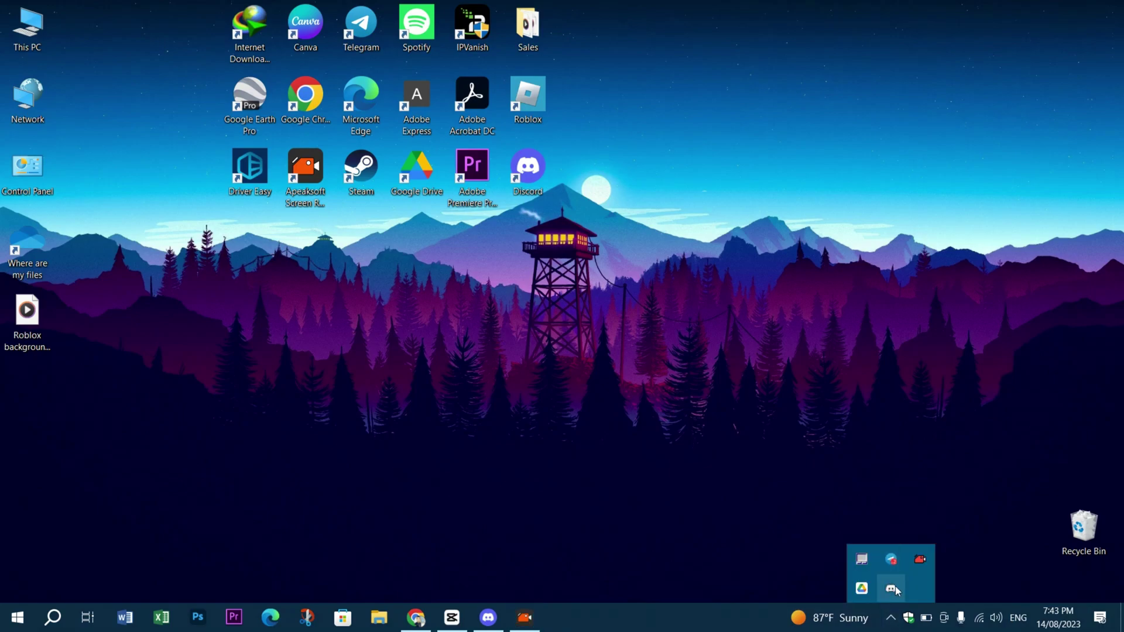
right_click(891, 590)
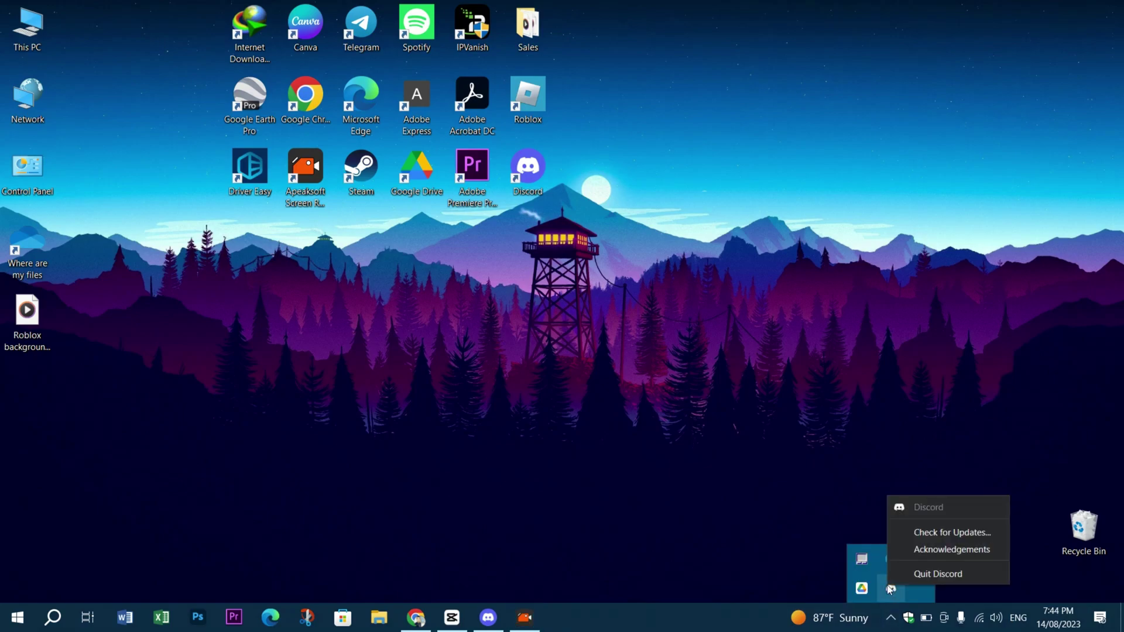
left_click(923, 575)
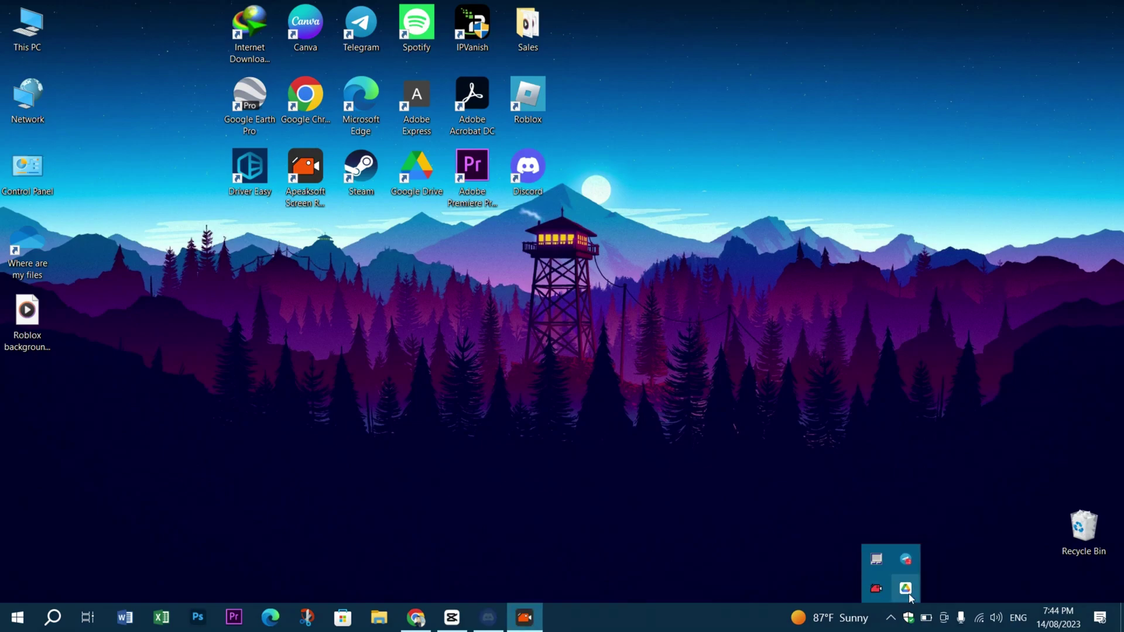
left_click(891, 620)
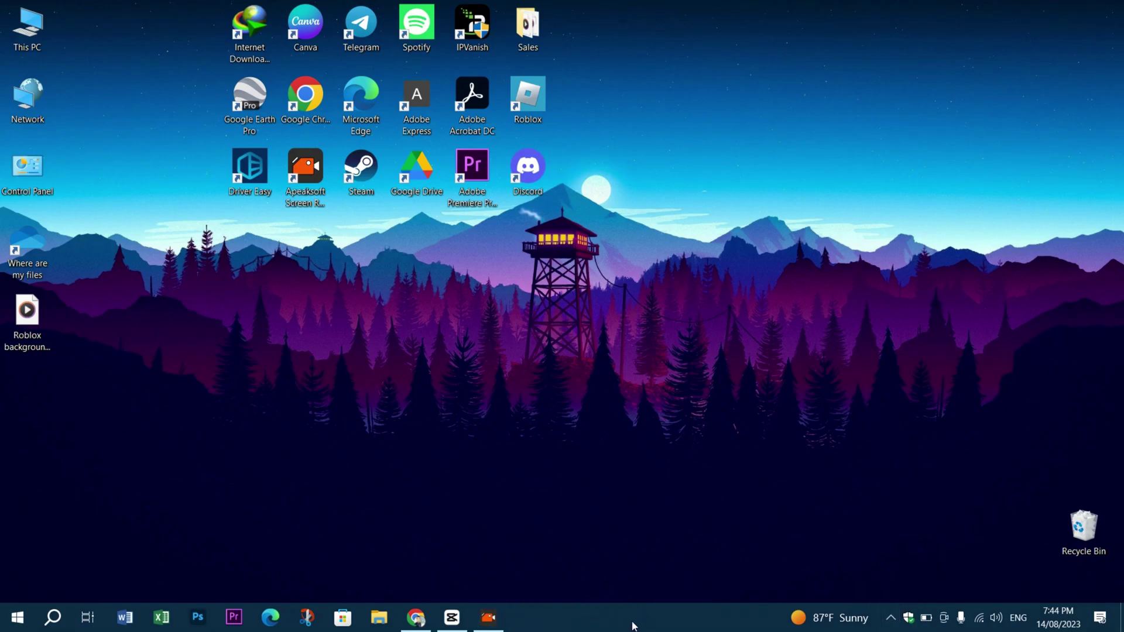
- Open Task Manager from the taskbar and jump to D processes to check for Discord
right_click(567, 612)
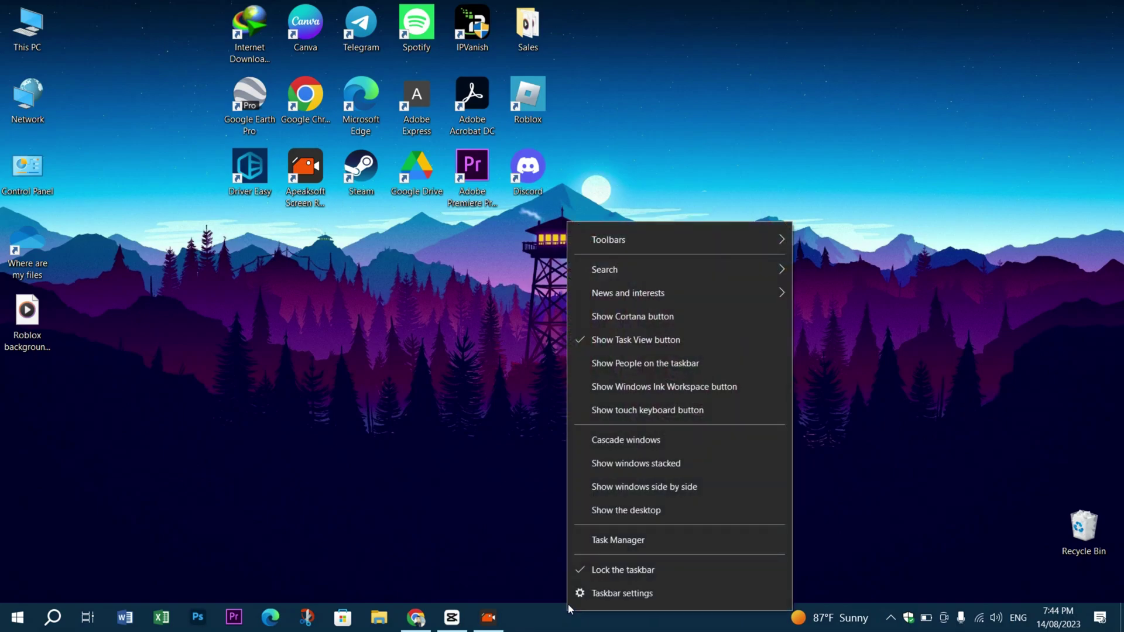
left_click(612, 541)
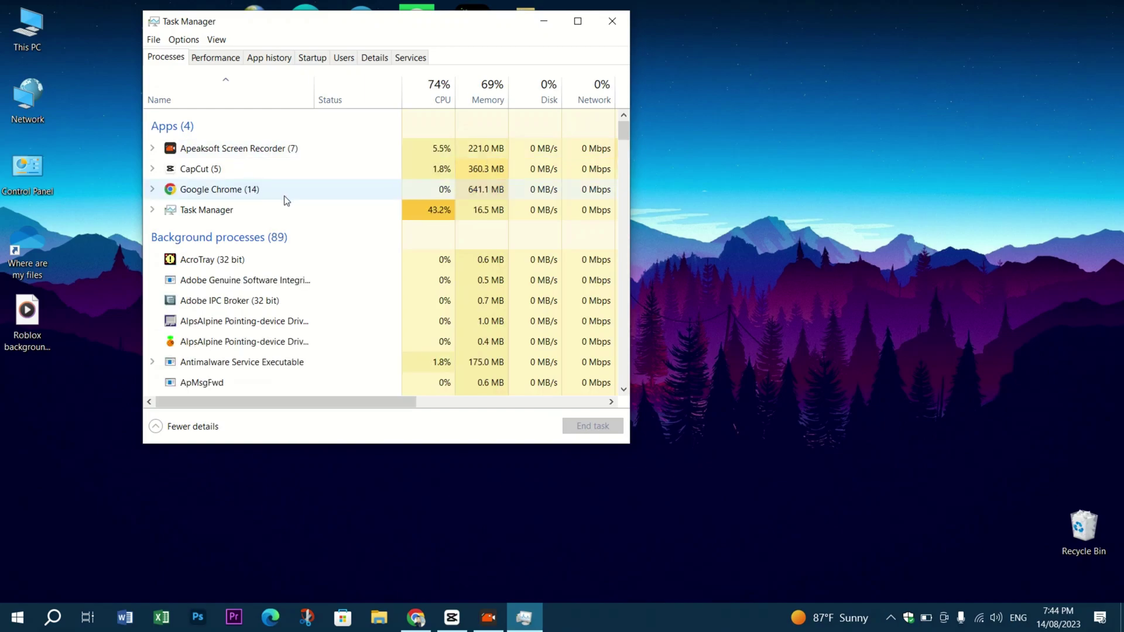
scroll(264, 226, "down", 1)
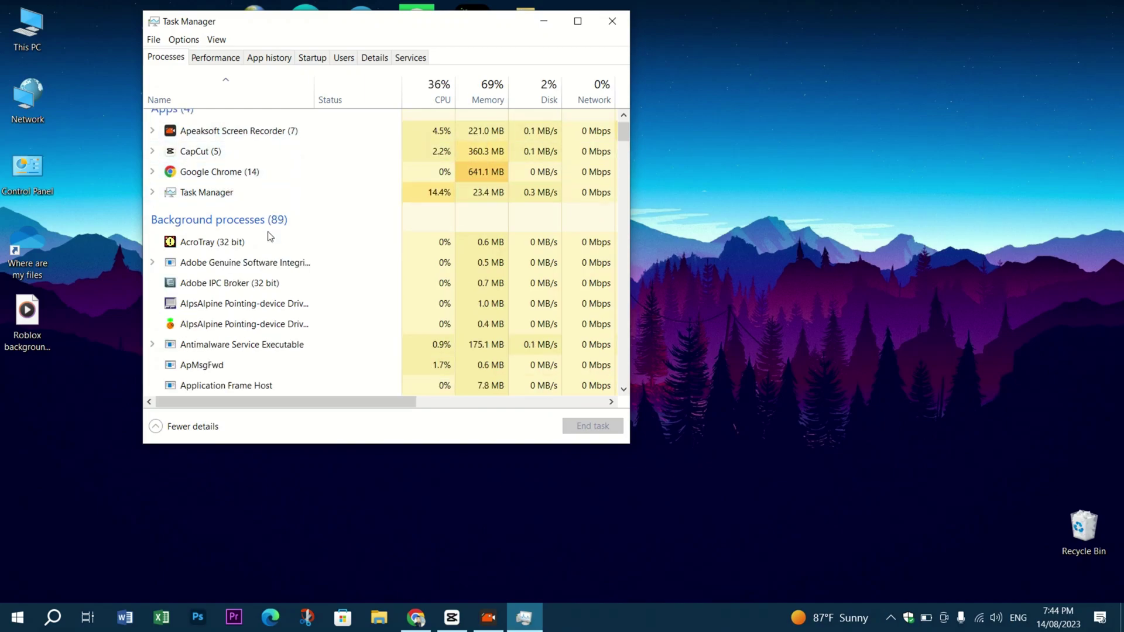
left_click(280, 266)
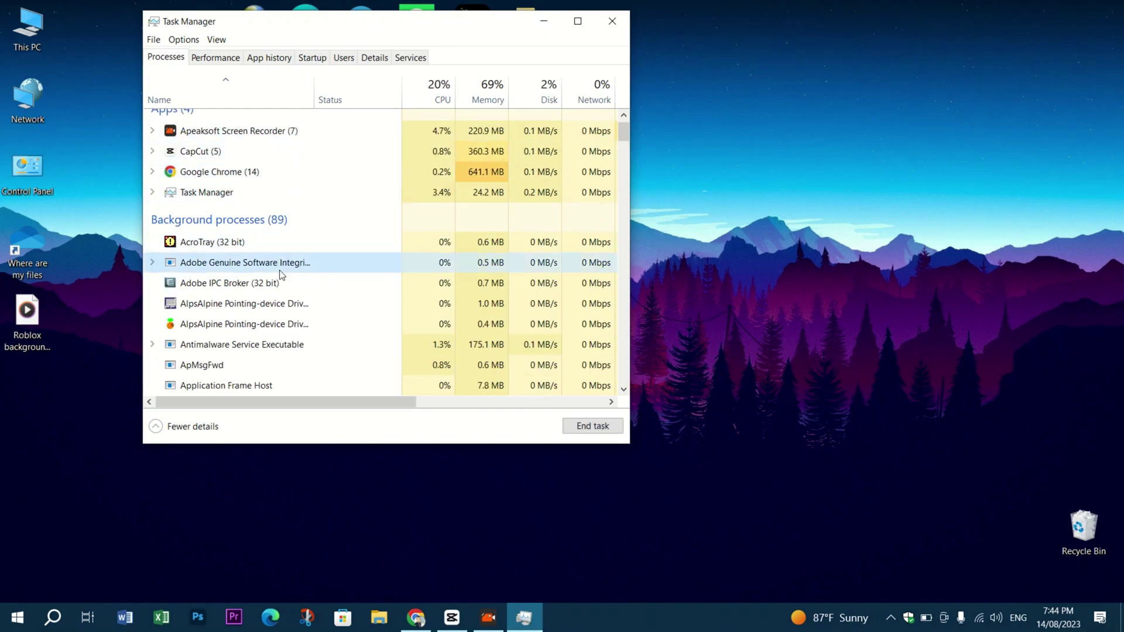
key("d")
key("d")
key("d")
key("d")
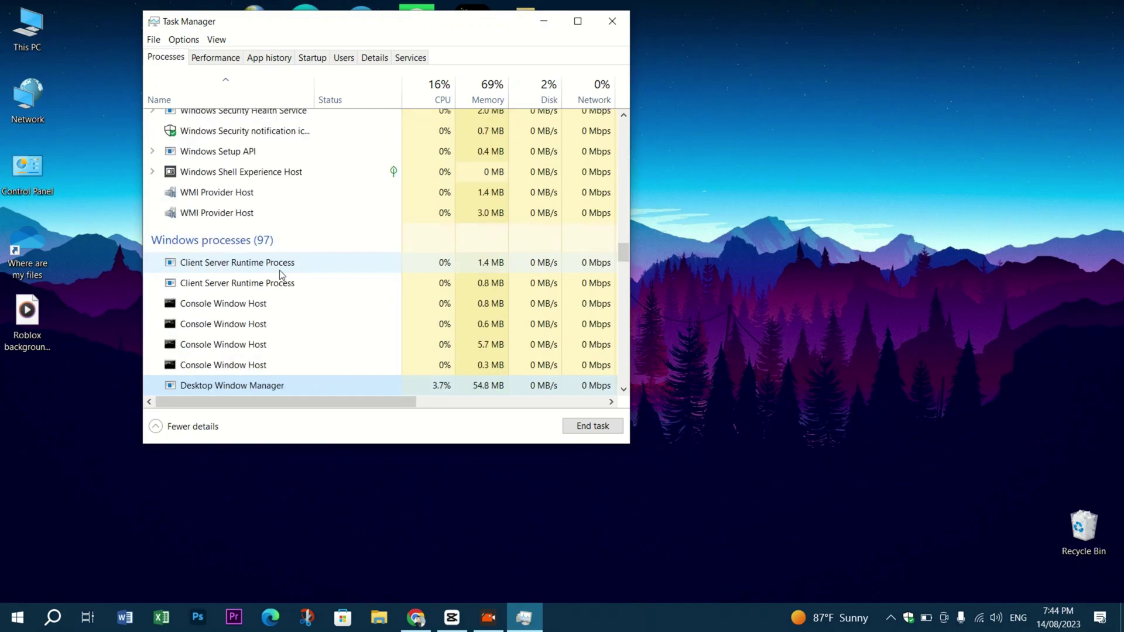
key("d")
key("d")
key("d")
key("d")
key("d")
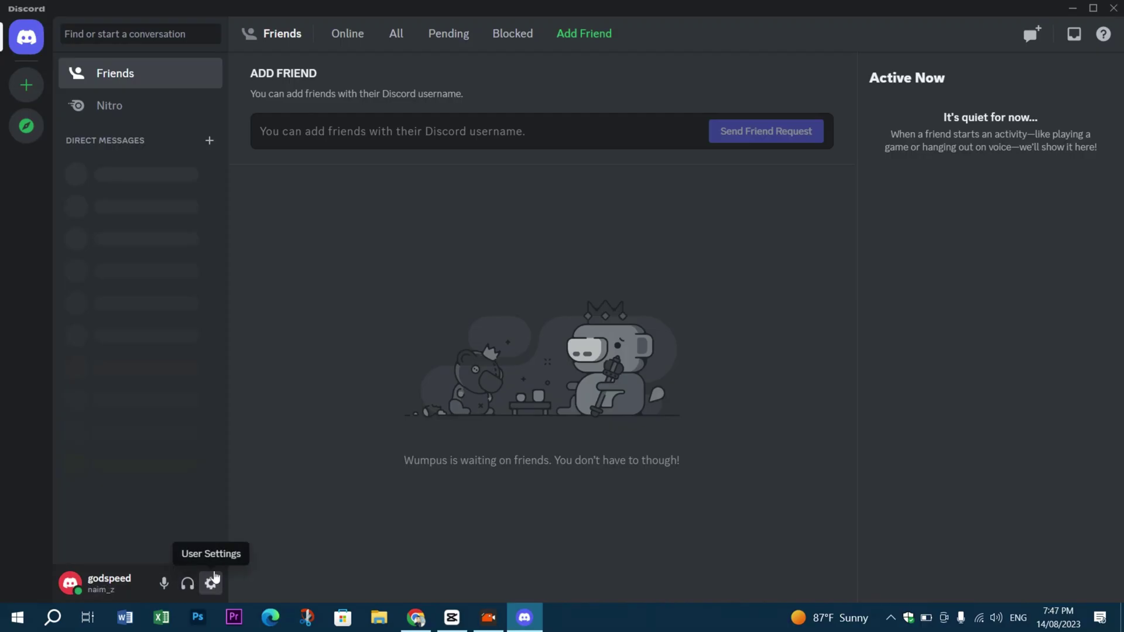
- Open Discord's User Settings, choose Voice & Video, and scroll down to Quality of Service
left_click(210, 584)
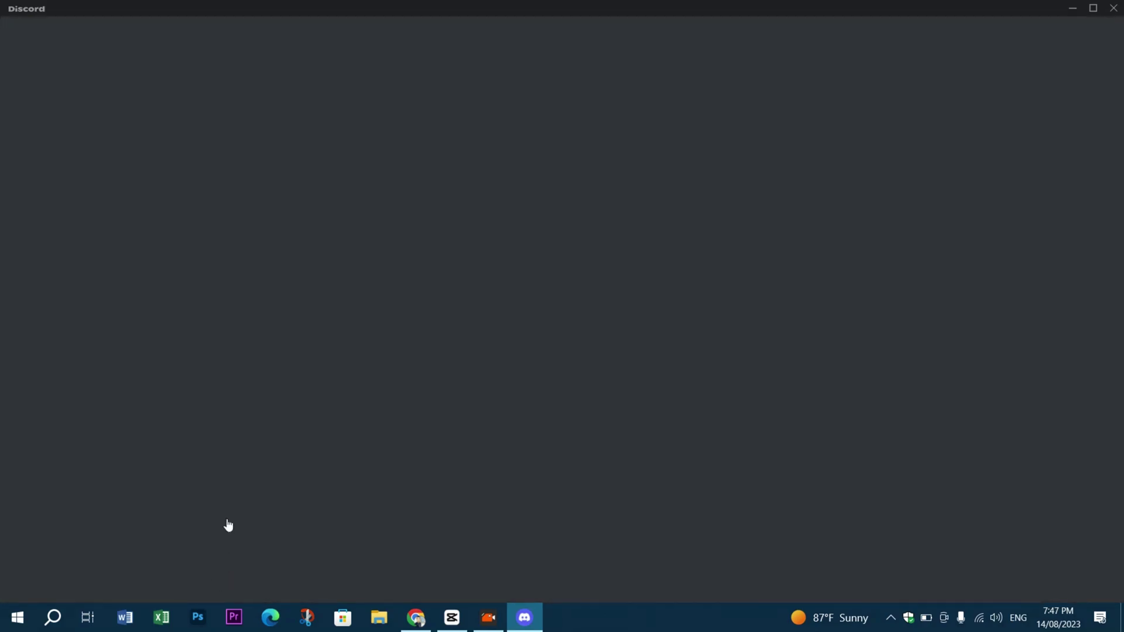
scroll(257, 527, "down", 1)
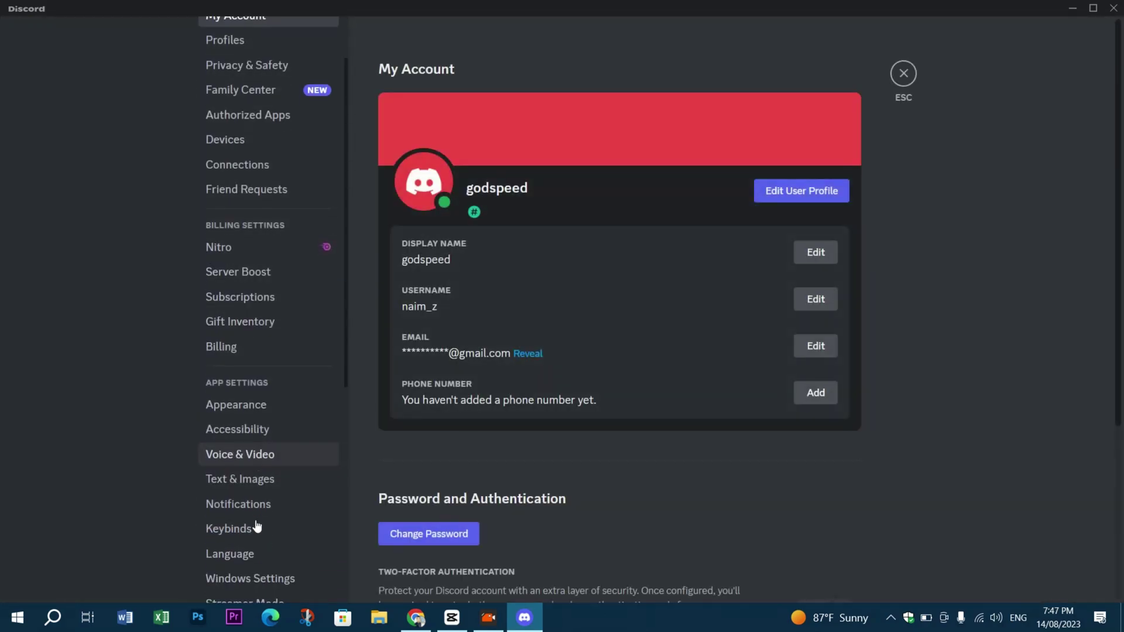
left_click(241, 462)
scroll(511, 377, "down", 3)
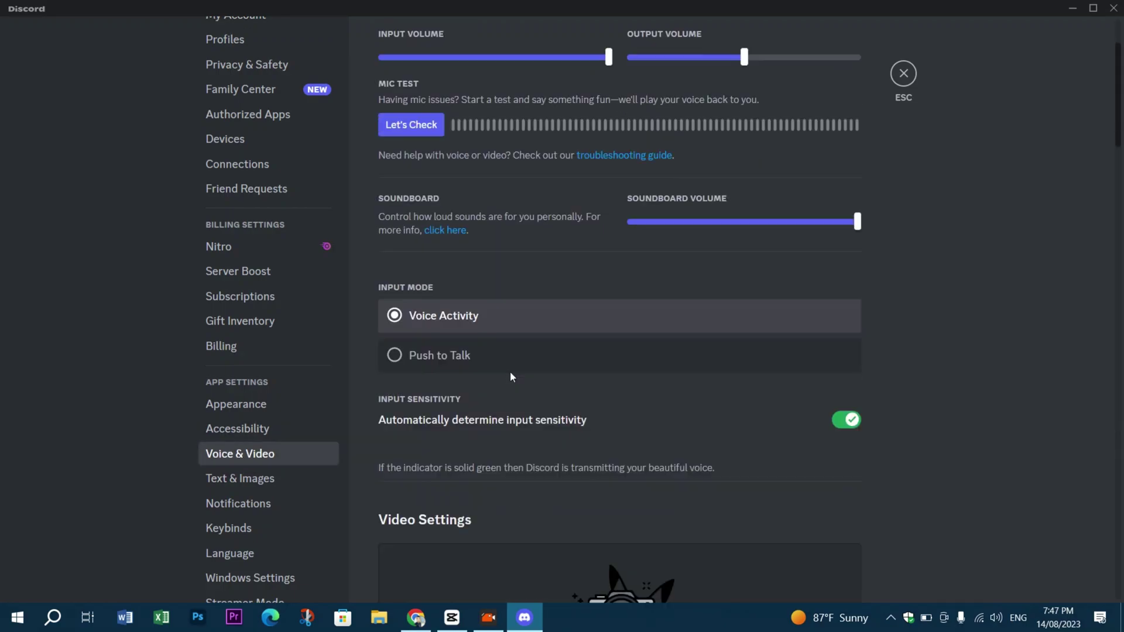
scroll(511, 374, "down", 10)
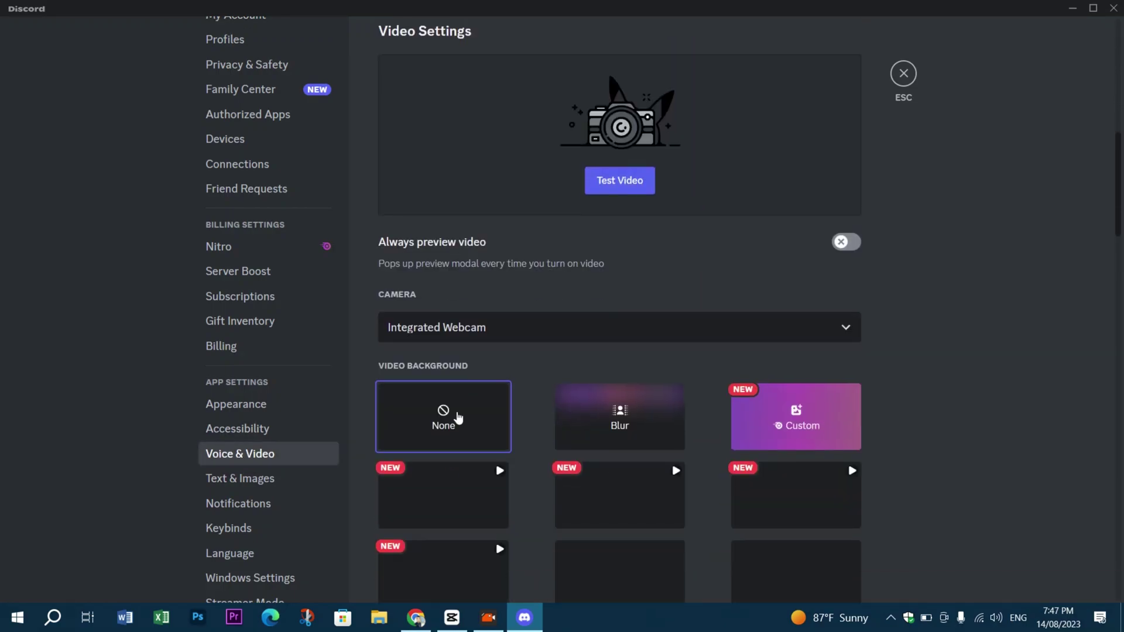
scroll(457, 417, "down", 12)
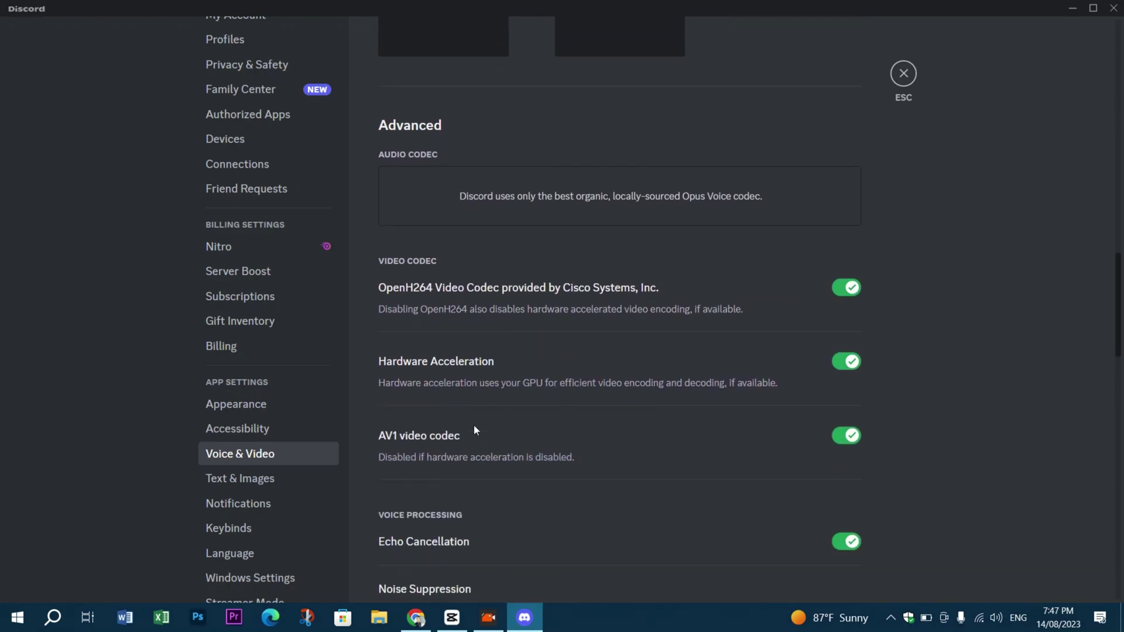
scroll(474, 429, "down", 10)
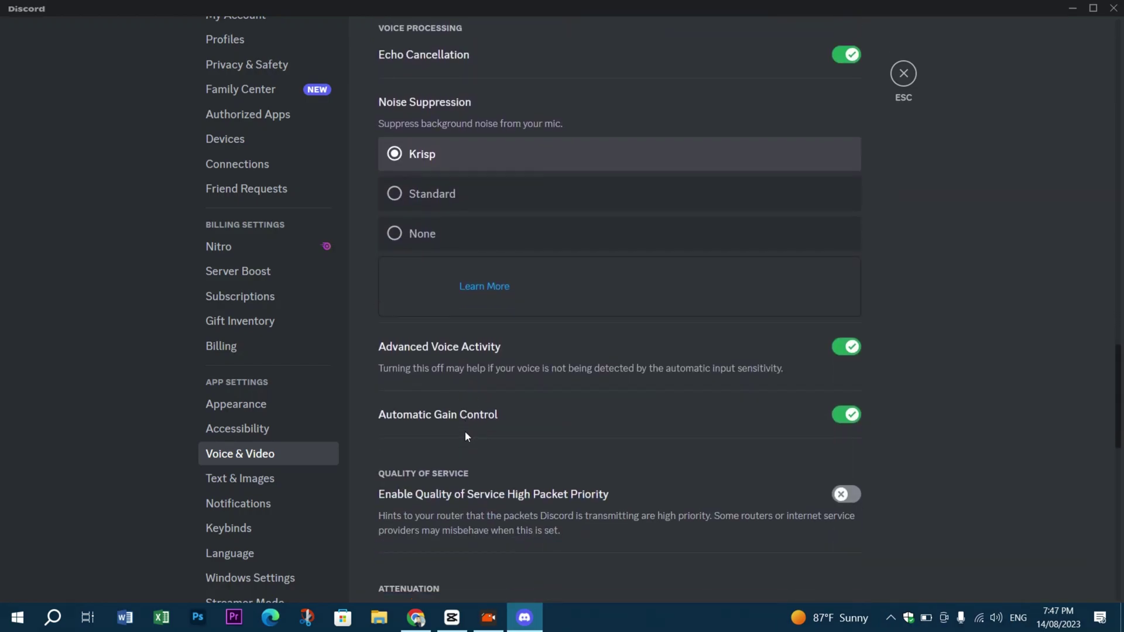
scroll(467, 436, "down", 4)
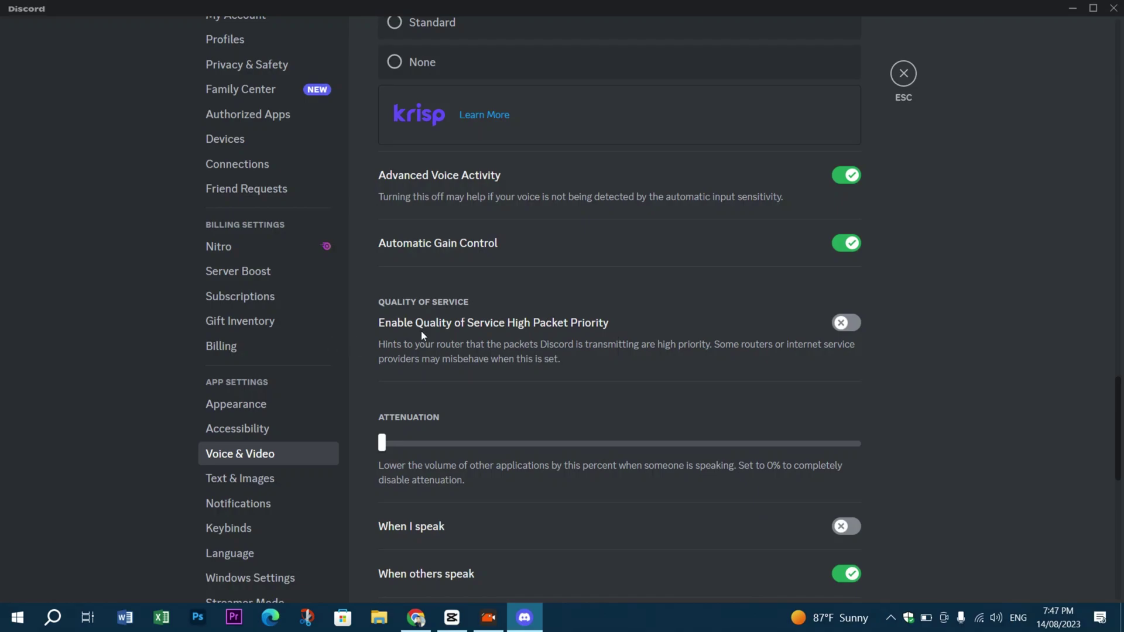
- Leave QoS High Packet Priority off, turn Debug Logging on, and accept Discord's relaunch
left_click(855, 323)
left_click(855, 324)
scroll(564, 366, "down", 8)
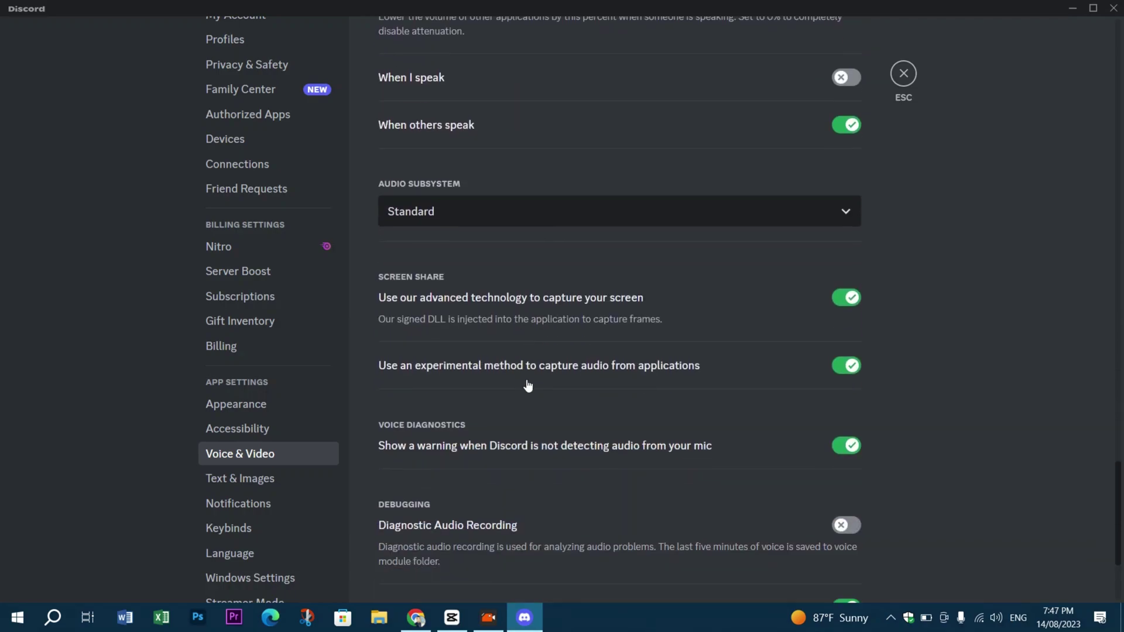
scroll(528, 385, "down", 3)
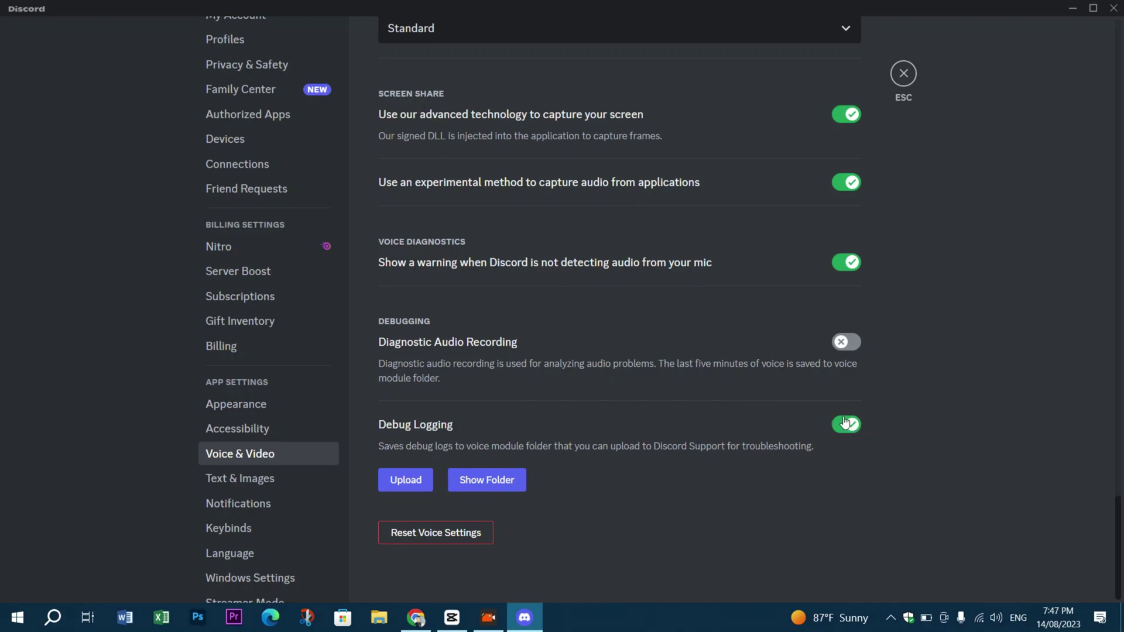
left_click(848, 426)
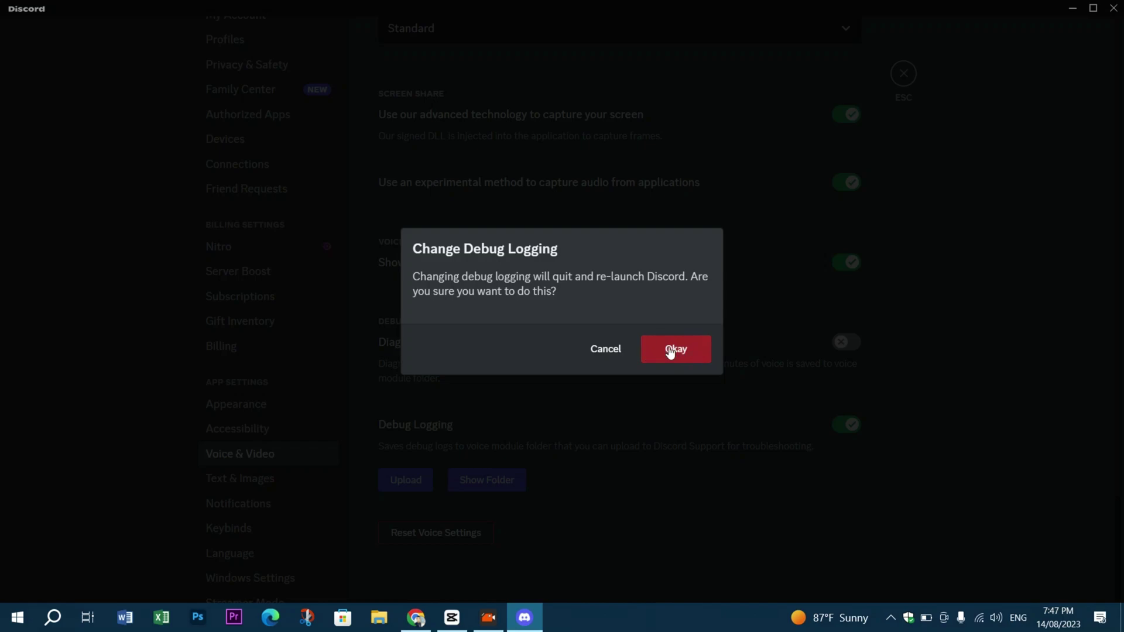
left_click(679, 349)
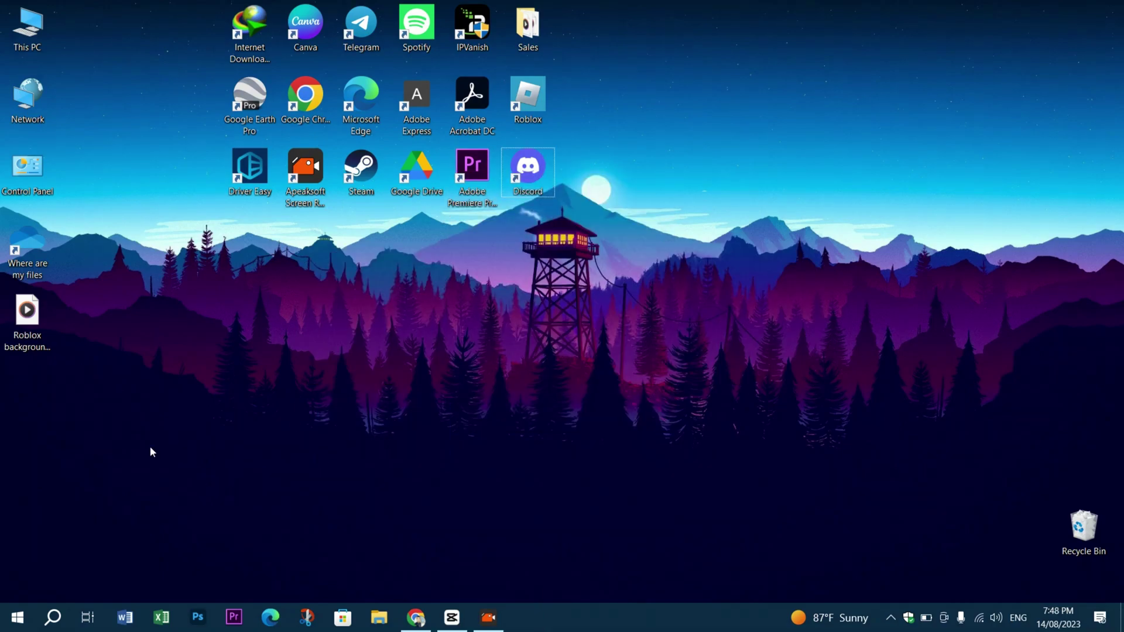
- Search for 'cmd' and run Command Prompt as administrator
left_click(53, 618)
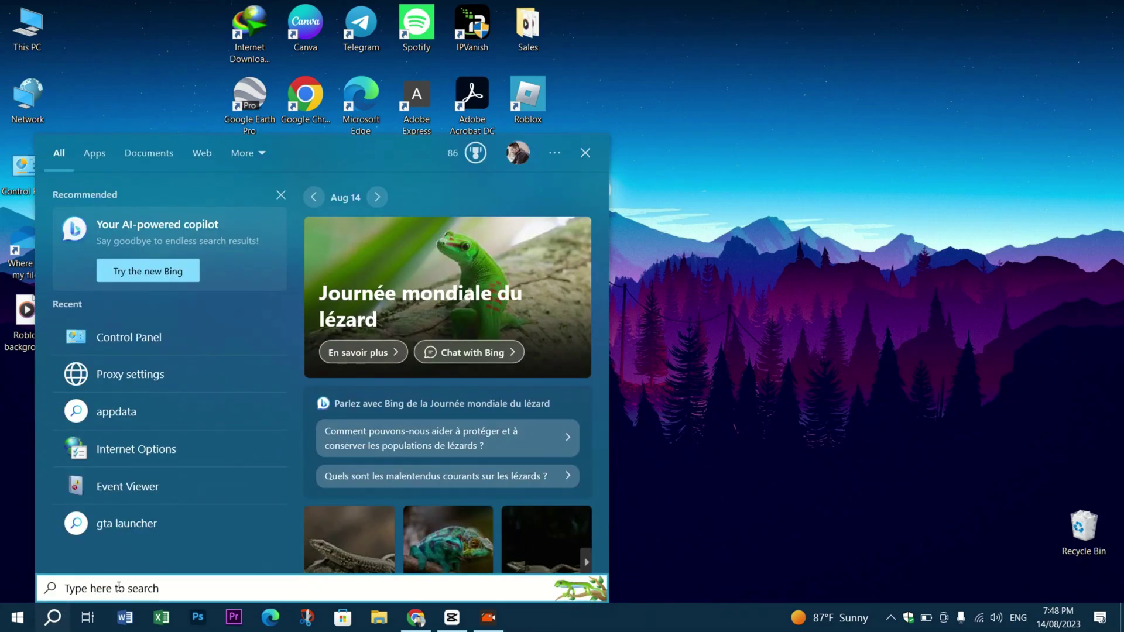
type("cmd")
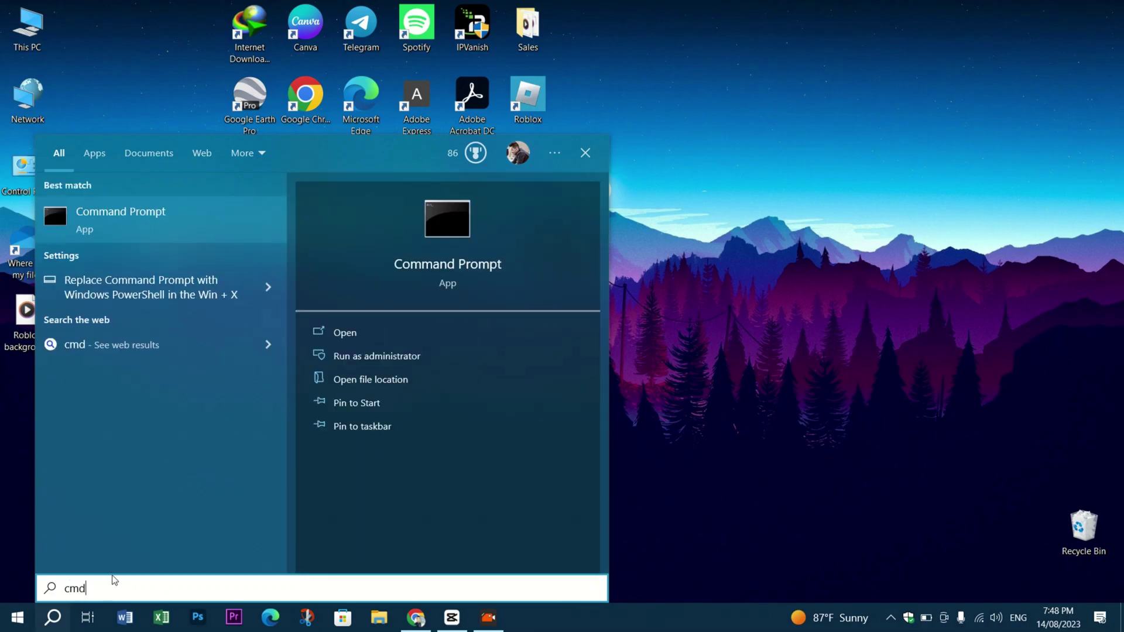
right_click(107, 230)
key("Escape")
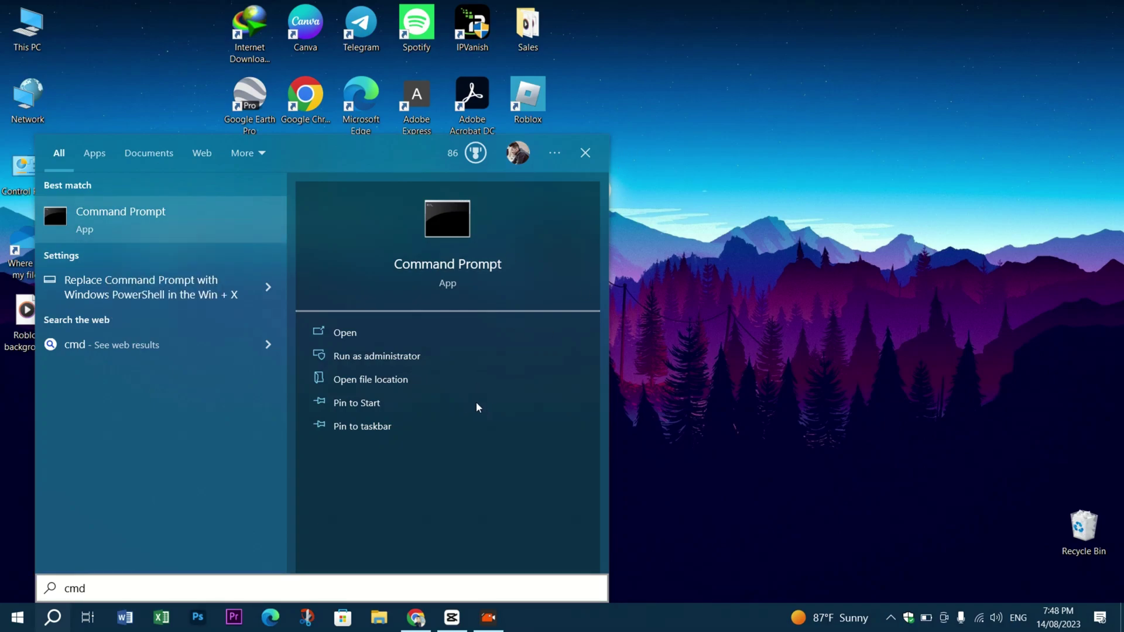
left_click(450, 356)
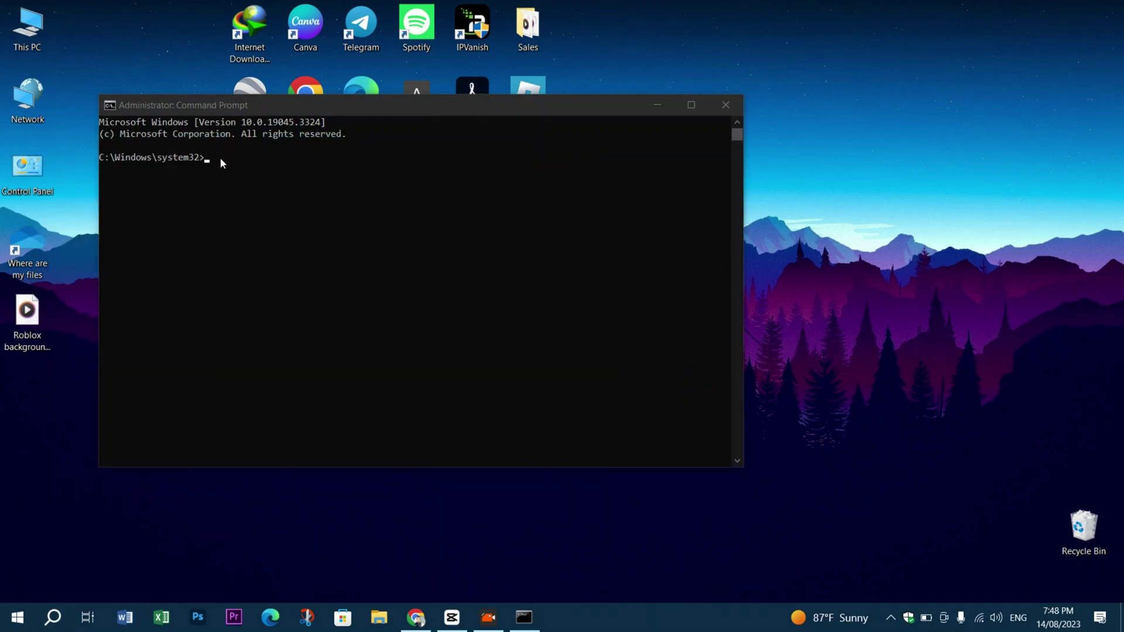
- Run ipconfig /flushdns to clear the DNS resolver cache, then exit the console
left_click(220, 159)
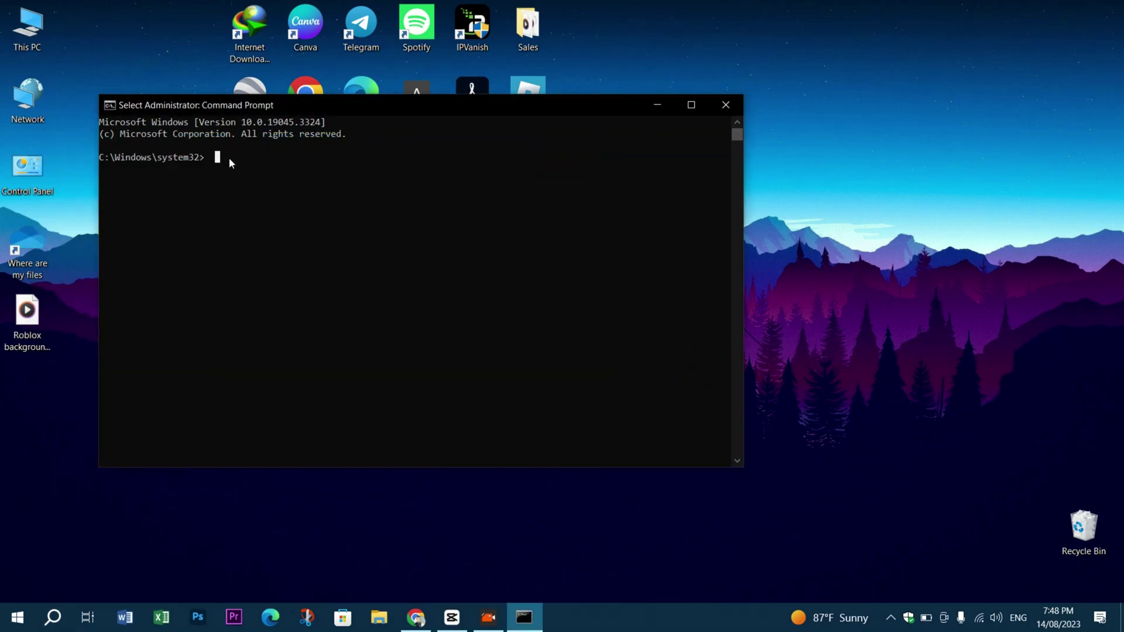
type("ipco")
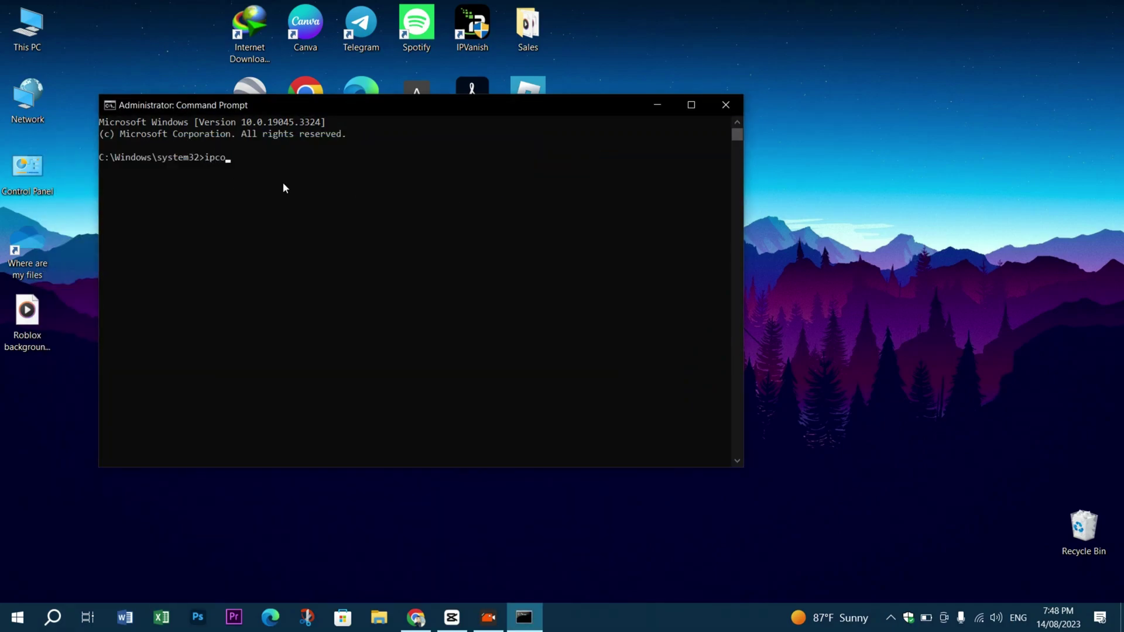
type("nfig")
type("/flushdns")
key("Return")
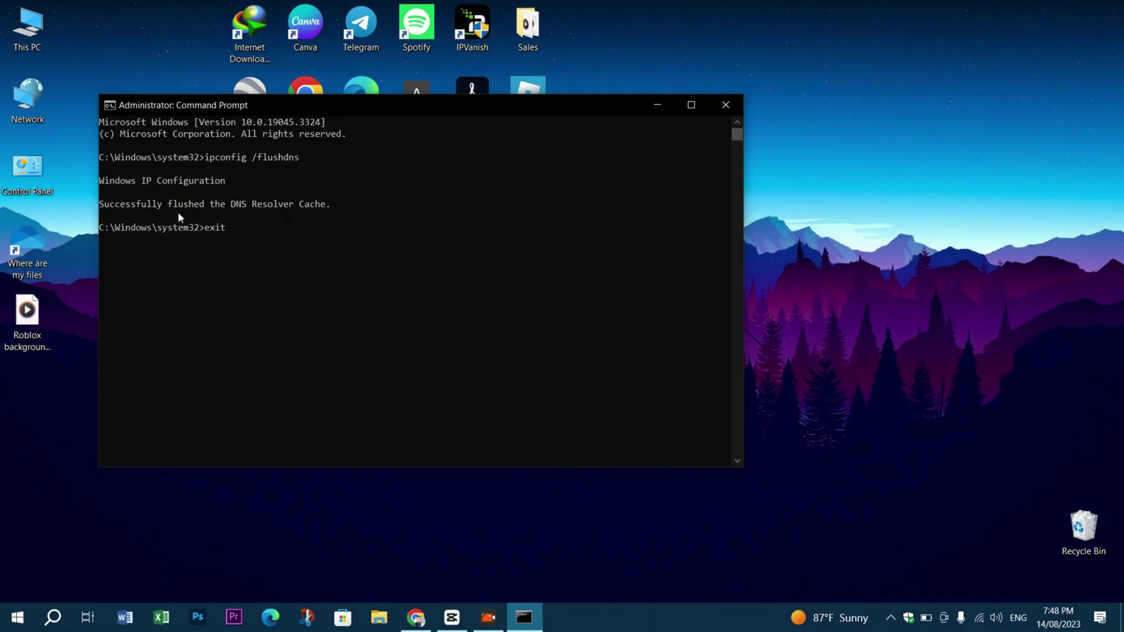
key("Return")
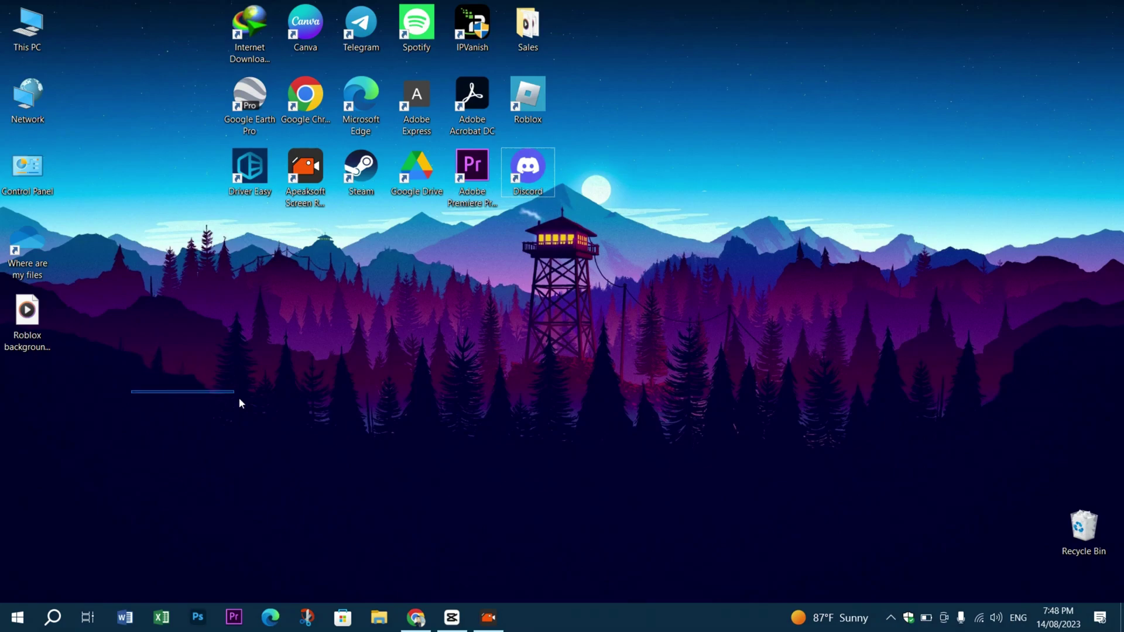
- Search 'con' for Control Panel and go to Network and Internet > Network and Sharing Center
left_click(53, 617)
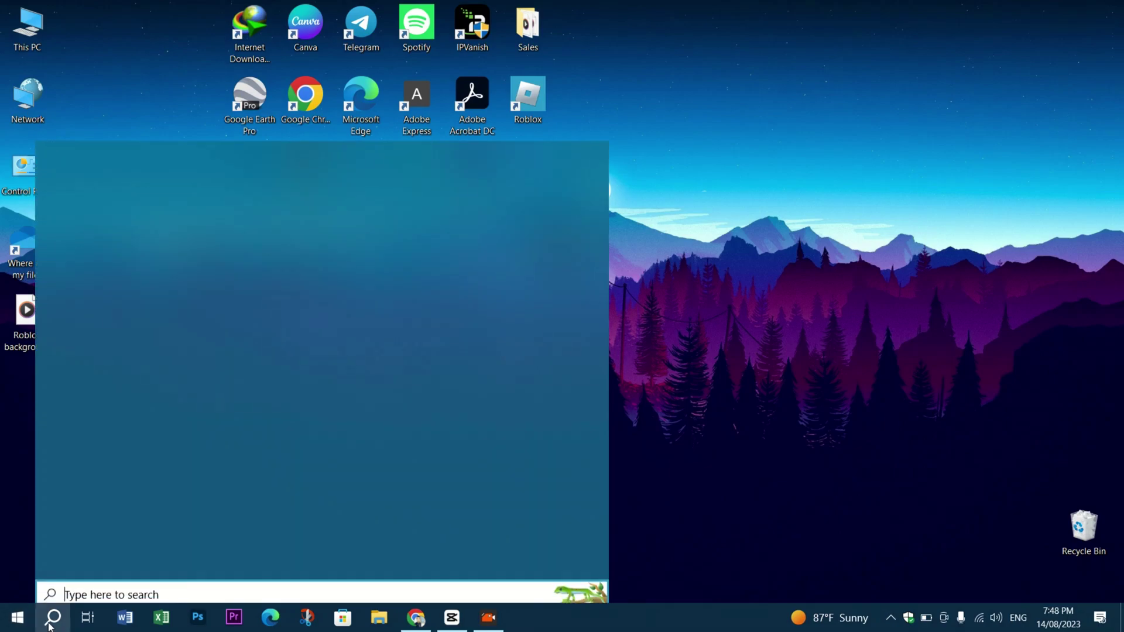
type("con")
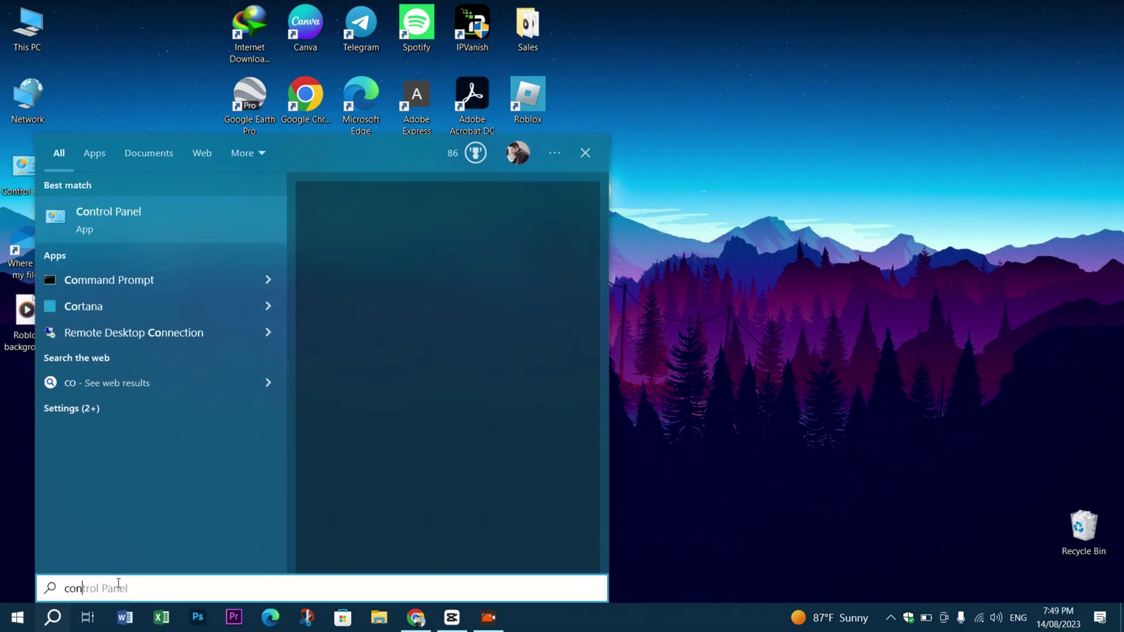
left_click(72, 219)
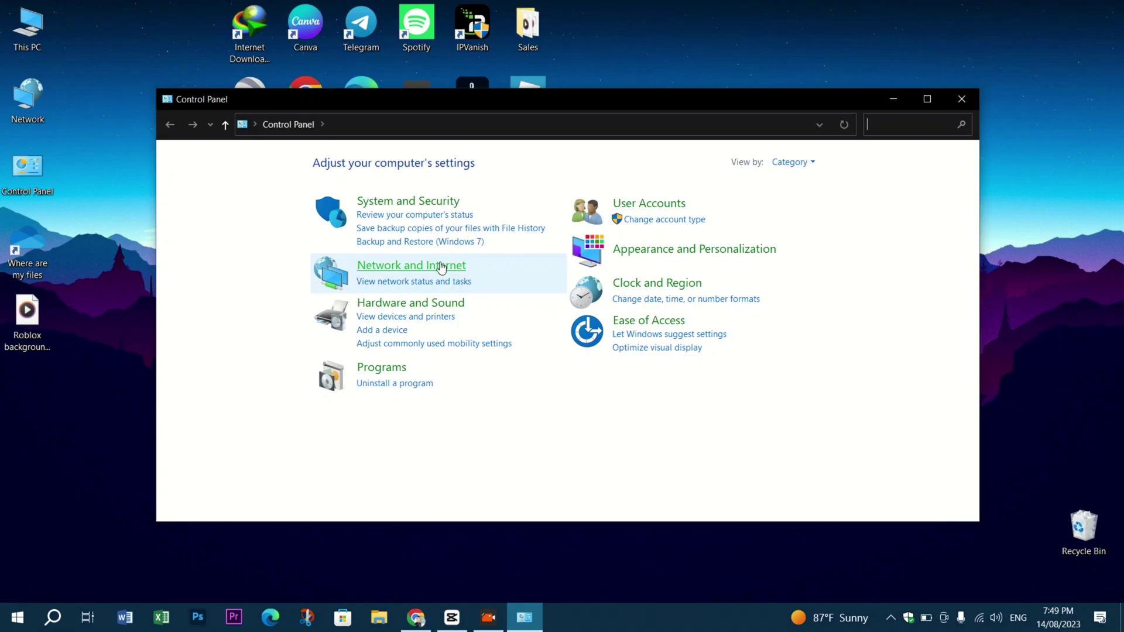
left_click(439, 268)
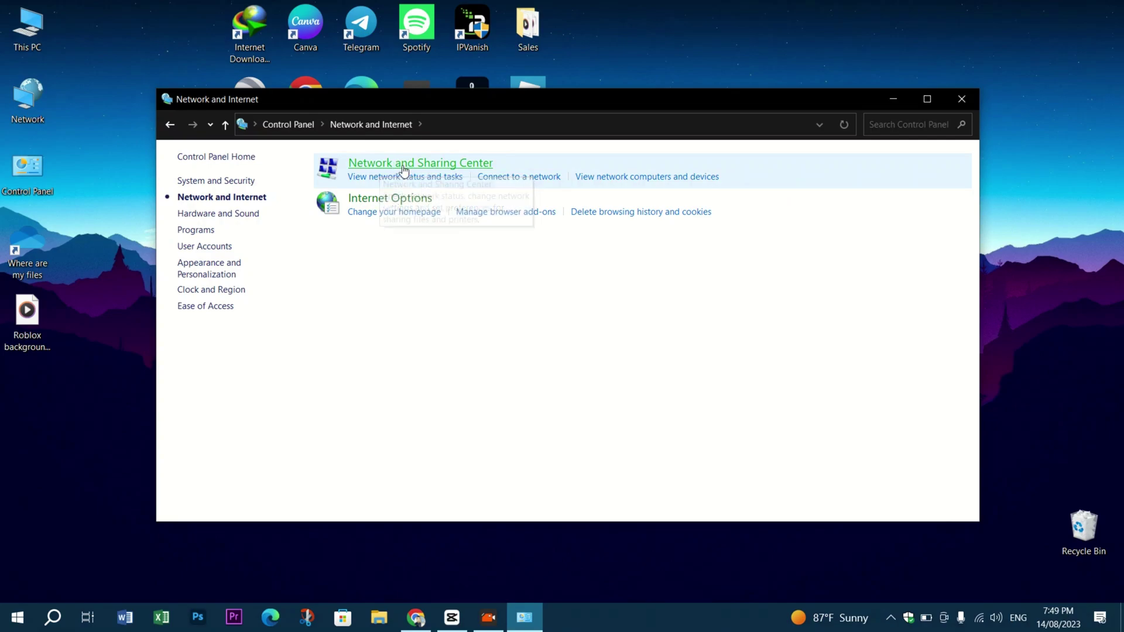
left_click(388, 183)
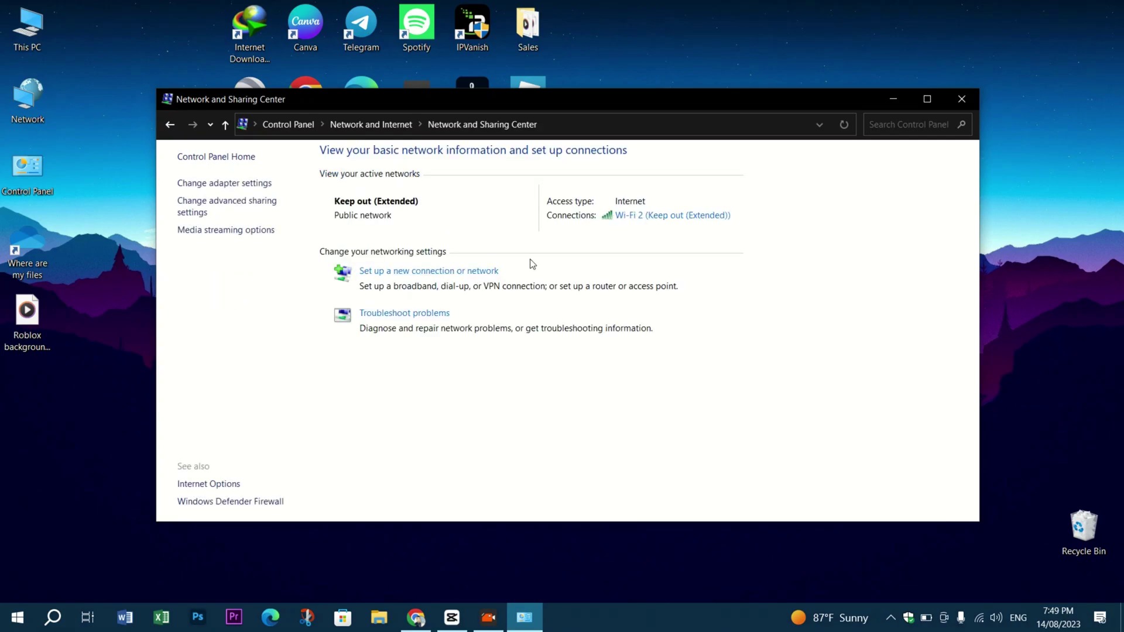
- Open Wi-Fi 2 status, its Properties, then the Internet Protocol Version 4 (TCP/IPv4) properties
left_click(645, 218)
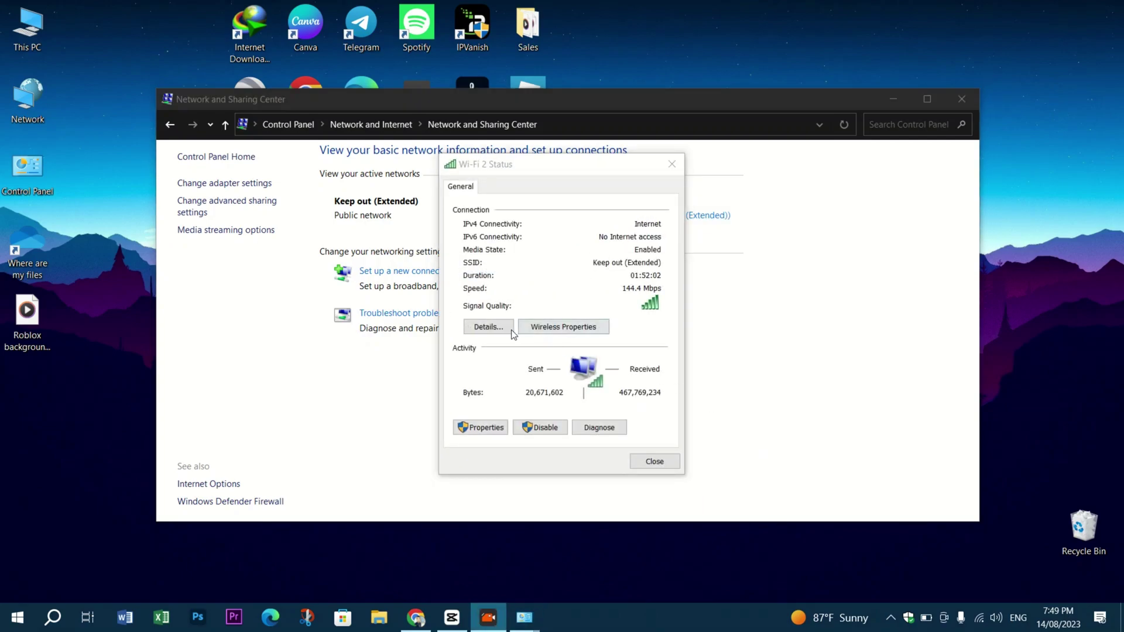
left_click(486, 429)
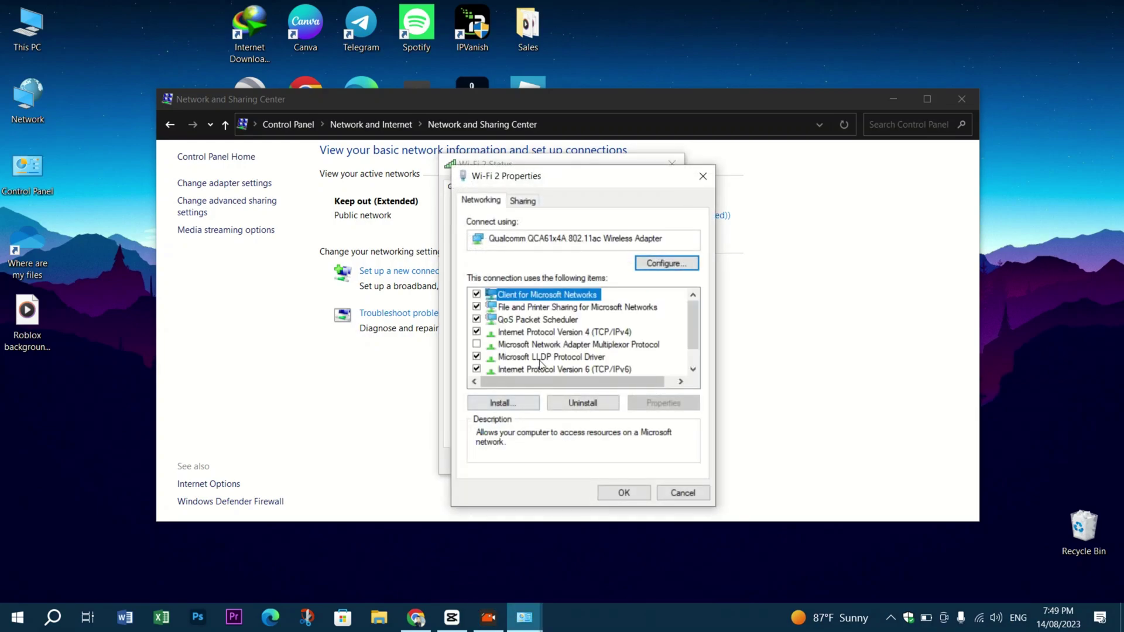
left_click(537, 332)
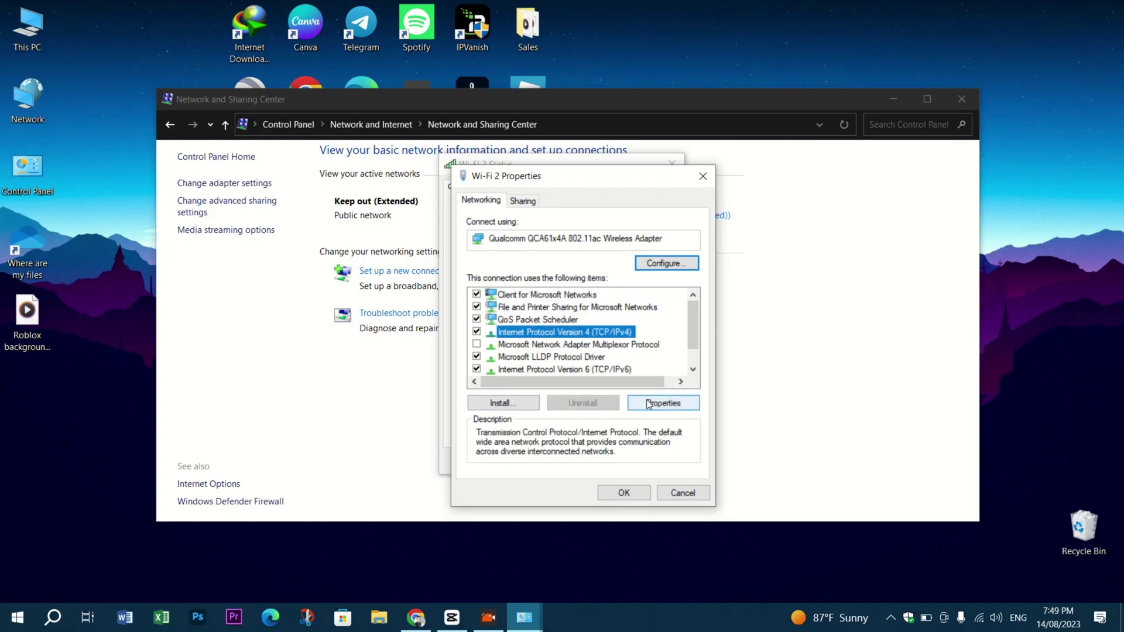
left_click(648, 404)
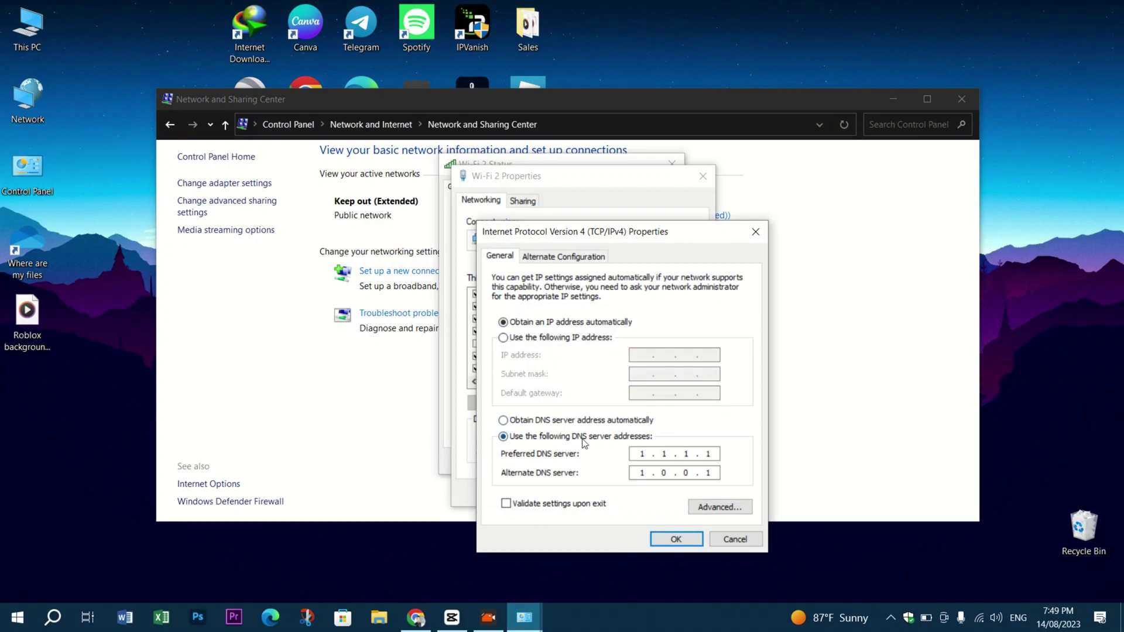
- Enter DNS servers 1.1.1.1 and 1.0.0.1, tick Validate settings upon exit, and click OK
left_click(503, 419)
left_click(504, 437)
left_click(645, 453)
type("1.1.1.")
type("1")
type(".0.0")
left_click(505, 504)
left_click(676, 540)
- Close Wi-Fi 2 properties, cancel diagnostics, and close Wi-Fi 2 Status and Network and Sharing Center
left_click(679, 494)
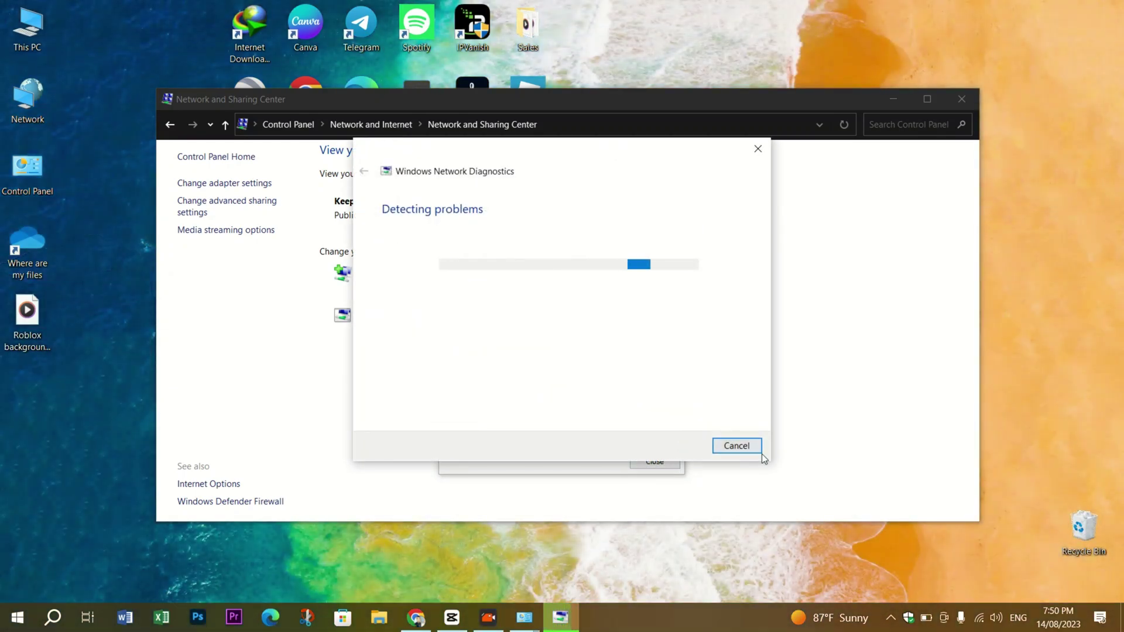
left_click(752, 449)
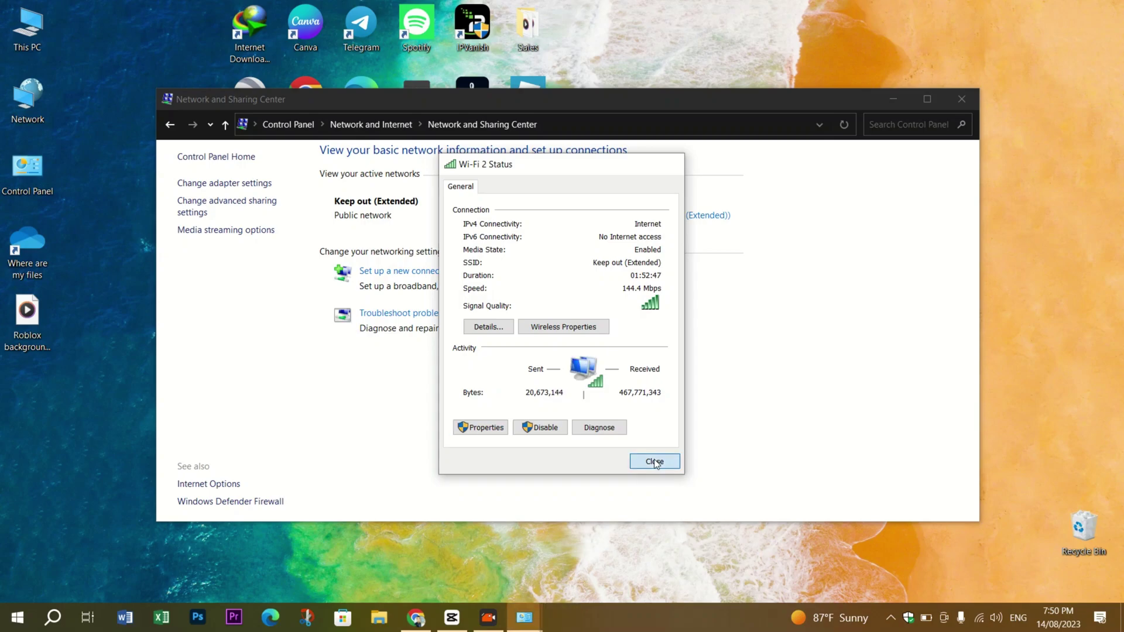
left_click(653, 462)
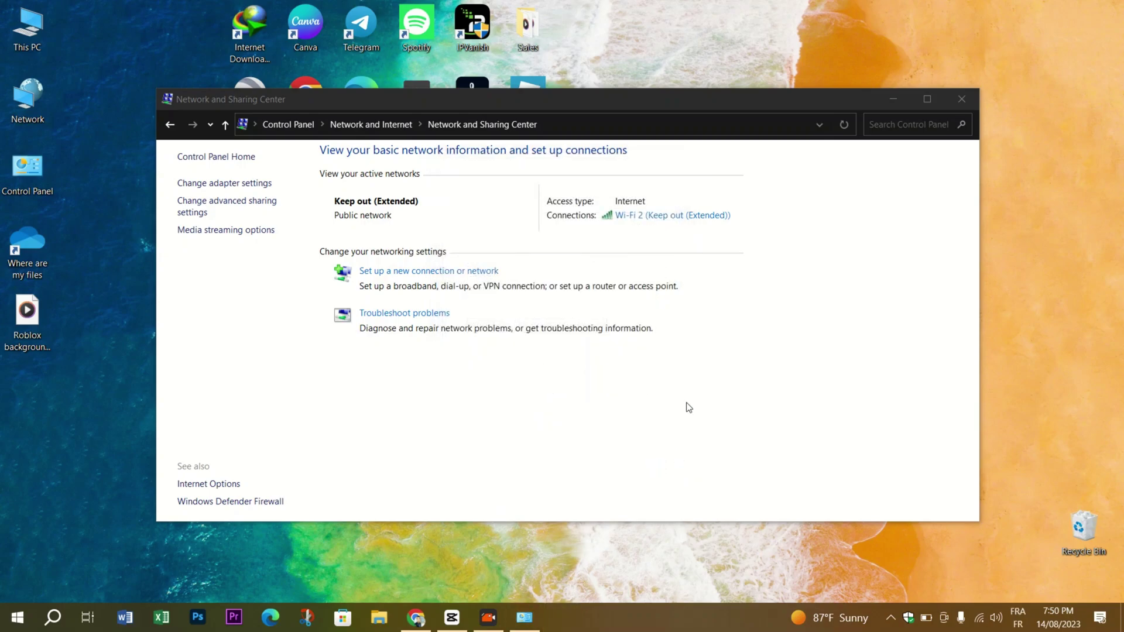
left_click(954, 97)
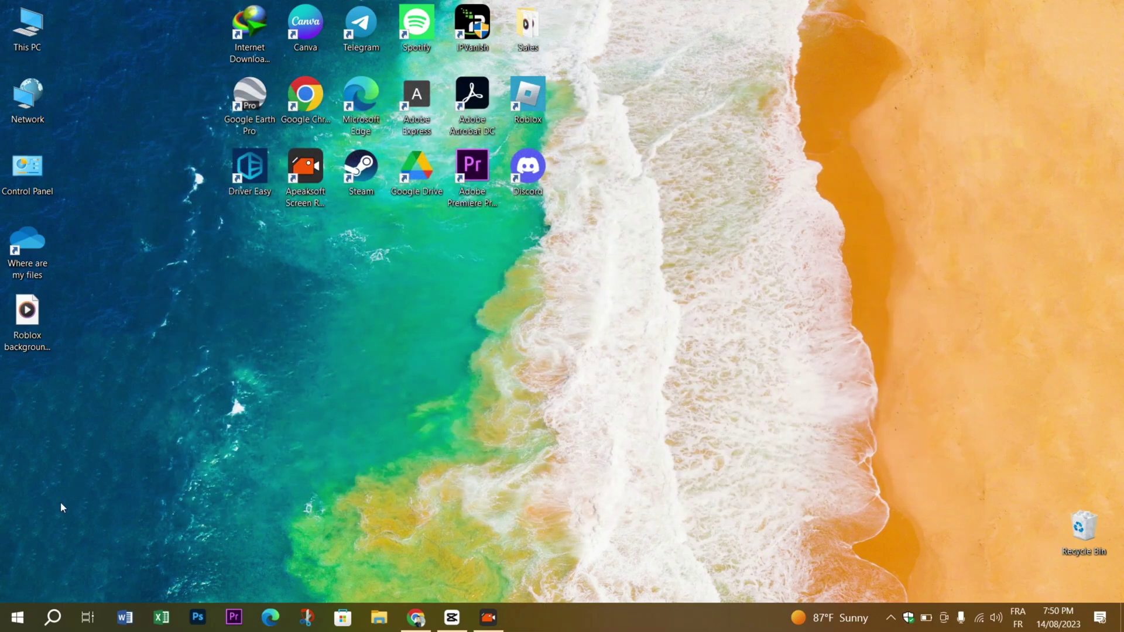
- Switch the input language to English and open the Start menu's Power options
key("alt+shift")
left_click(18, 618)
left_click(18, 587)
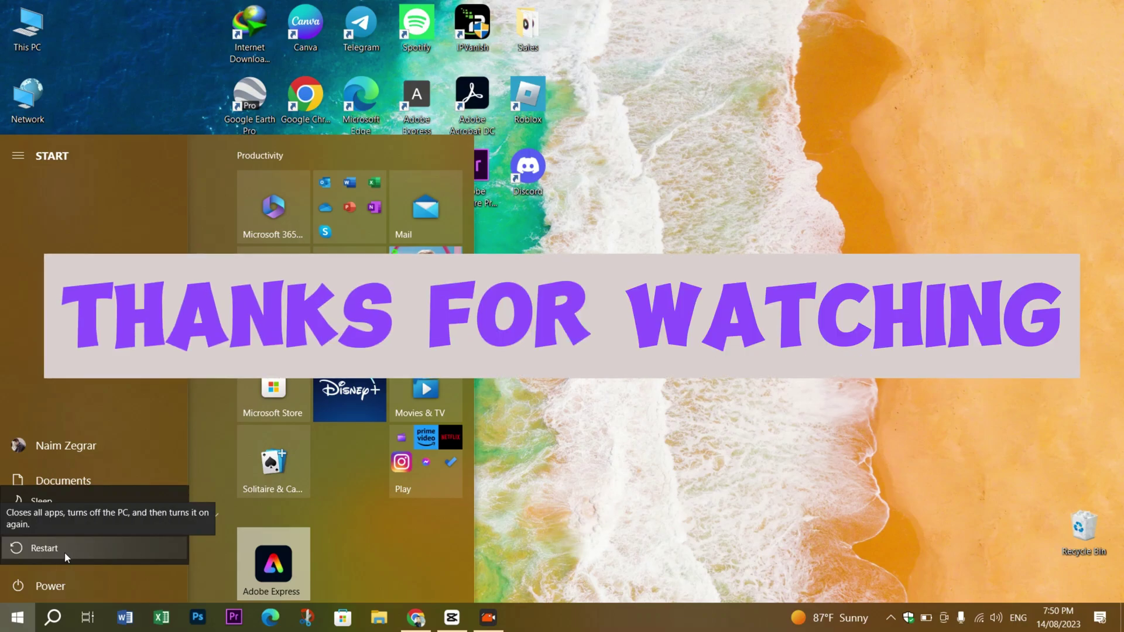
key("Escape")
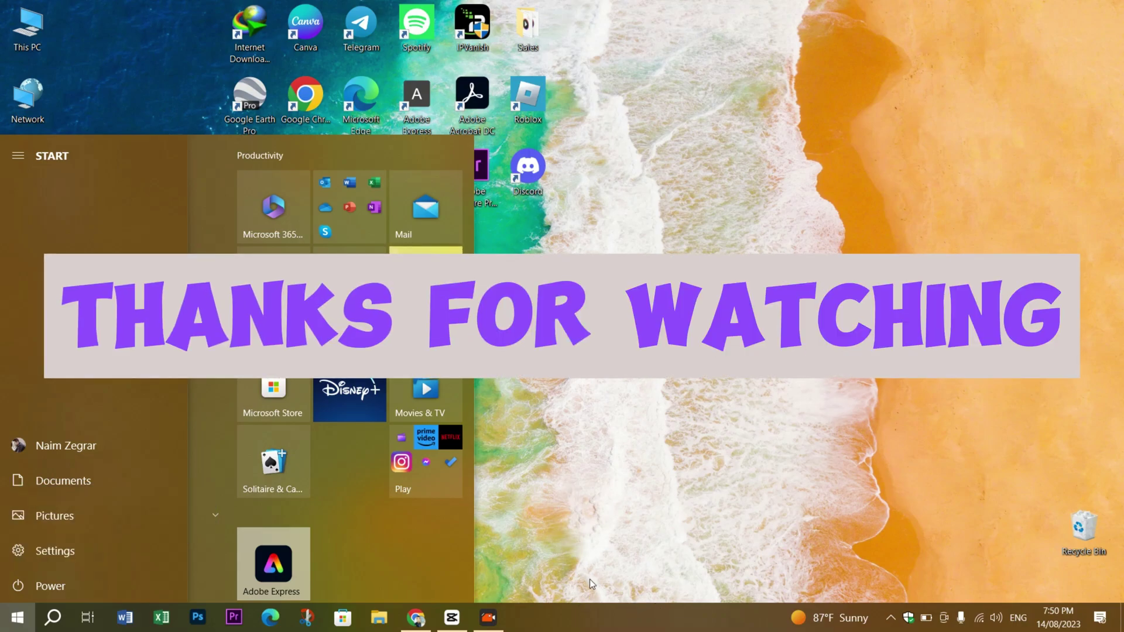